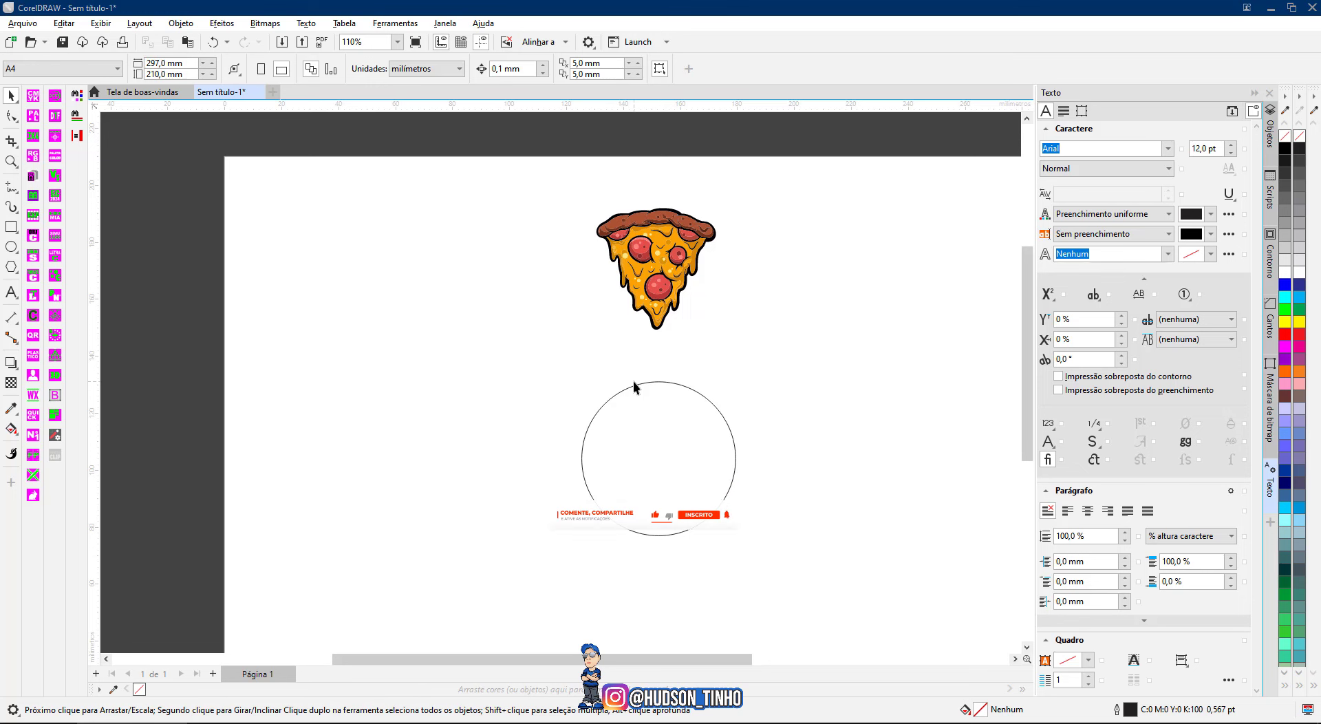
Step: Examine the stacking order of the pizza slice and the circle in the object list, selecting each one in turn
left_click(659, 244)
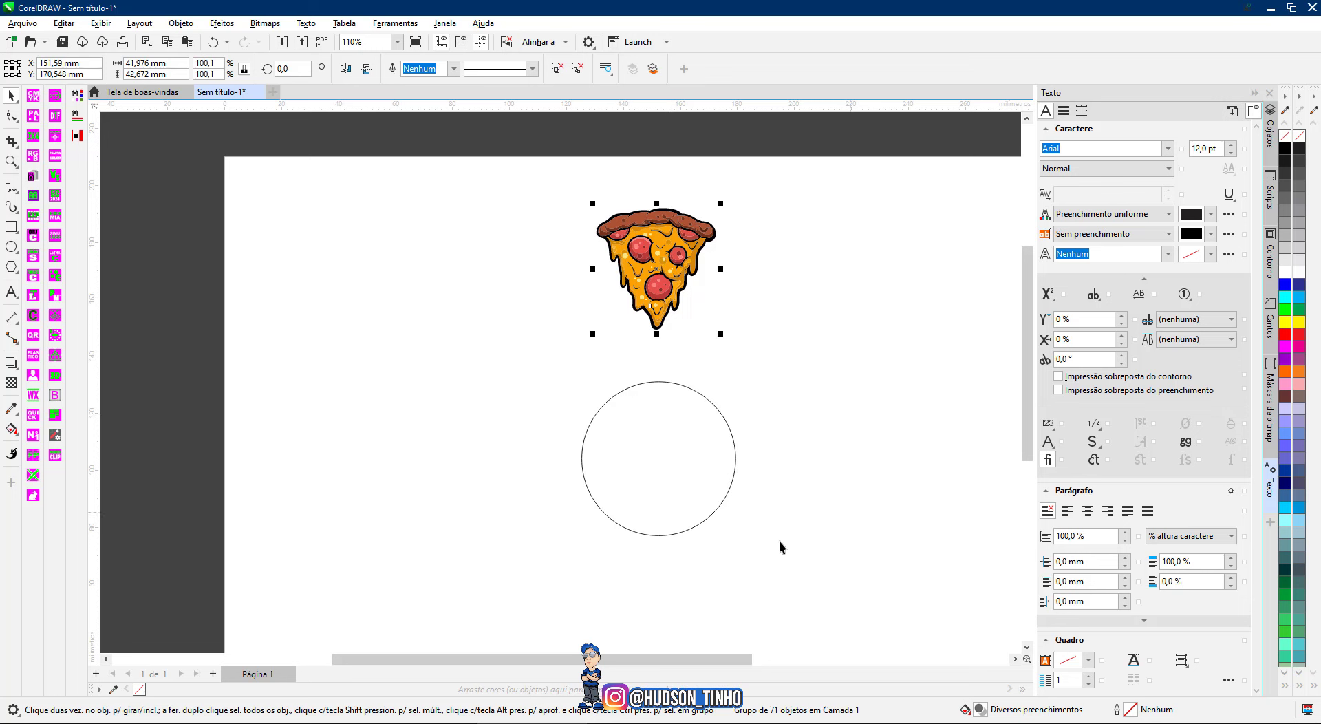
left_click(642, 465)
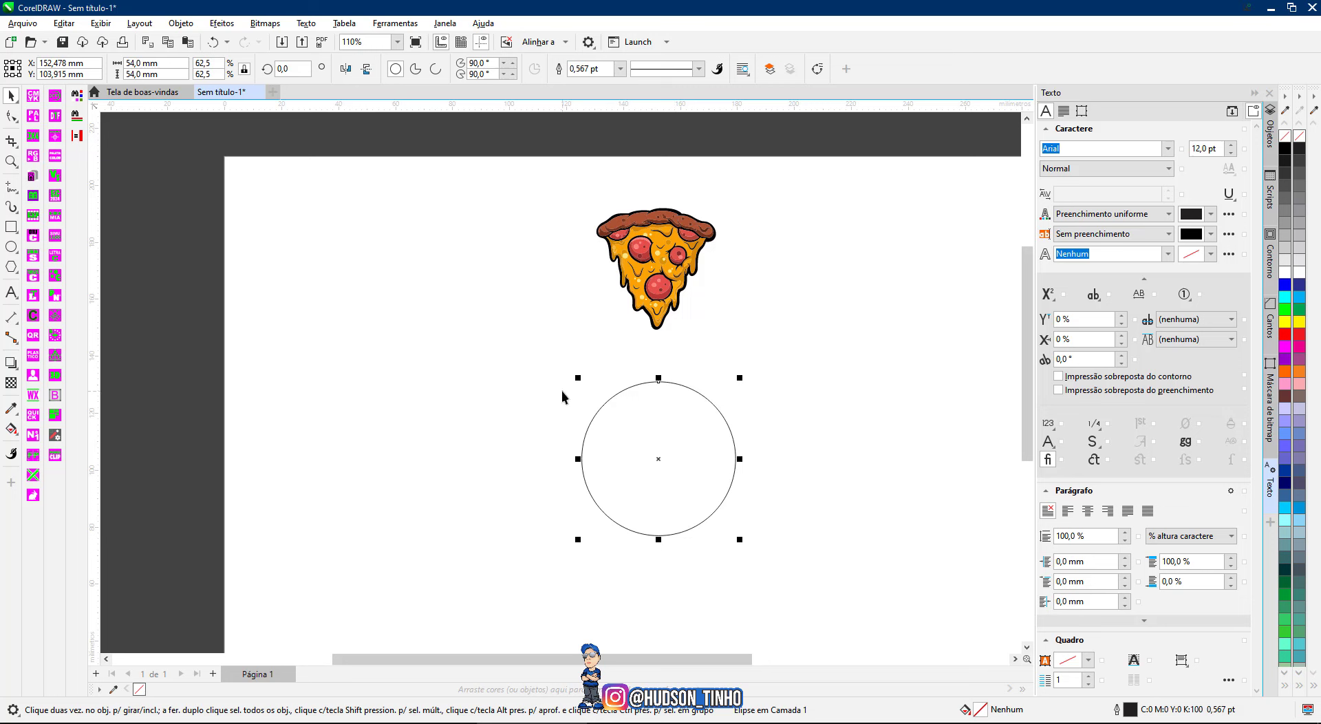
left_click(679, 236)
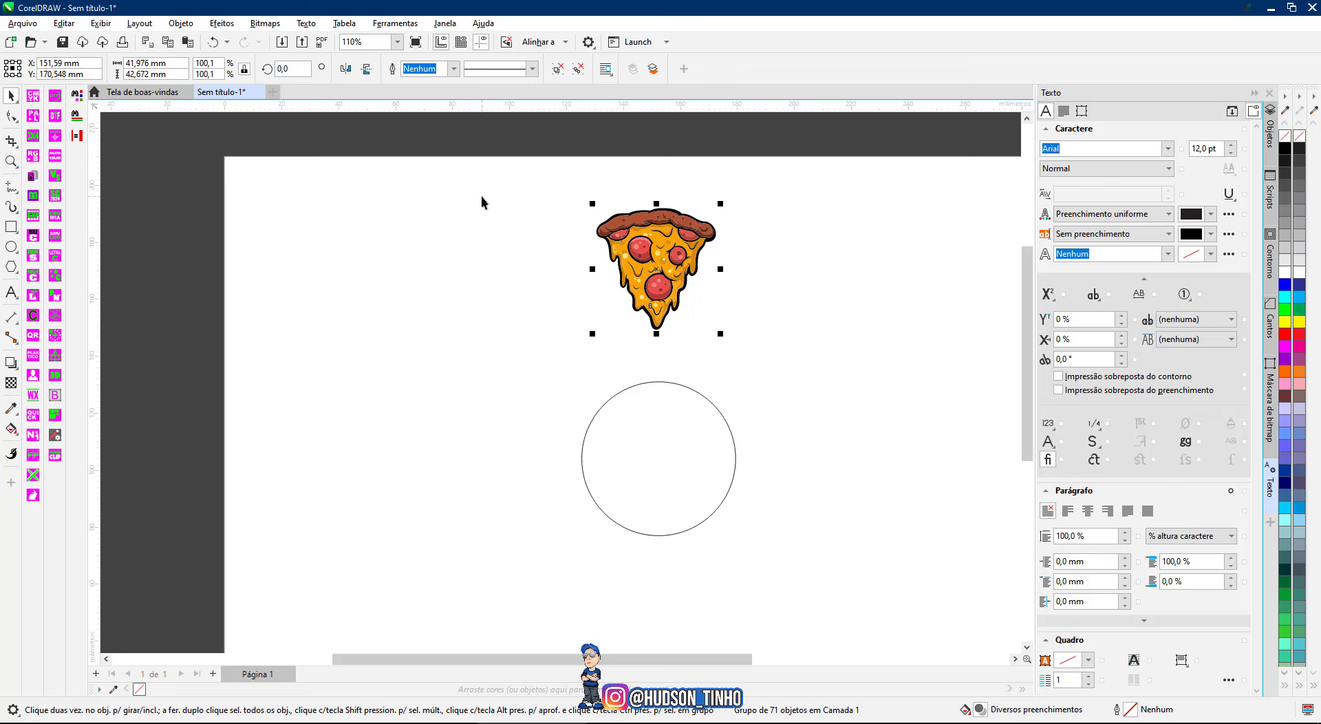
left_click(673, 442)
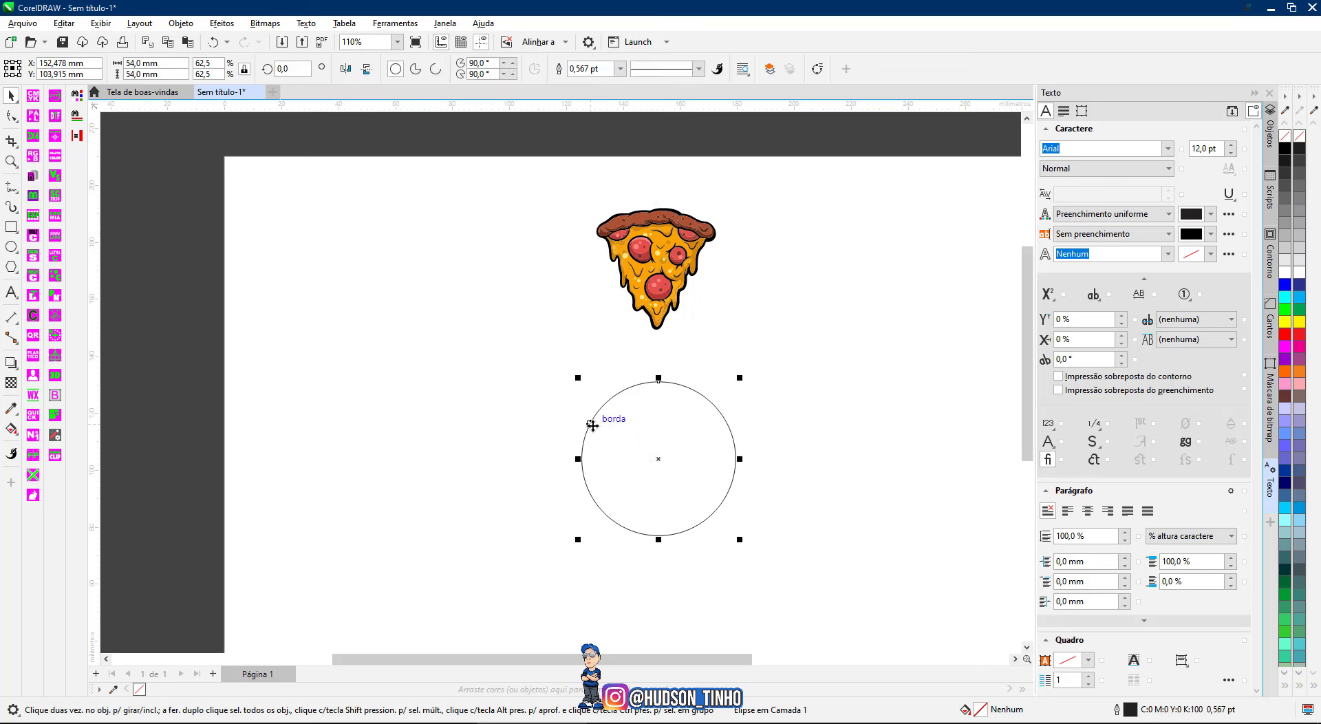
left_click(1270, 127)
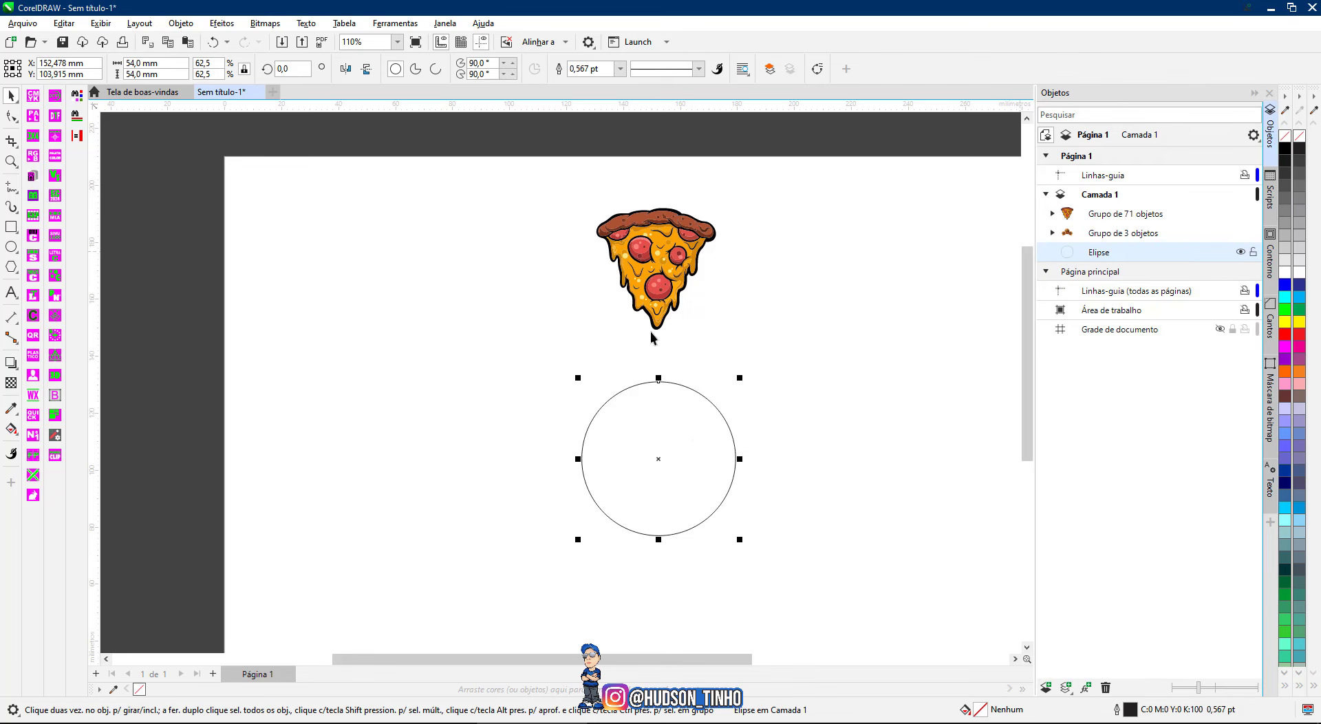
left_click(690, 446)
left_click(658, 236)
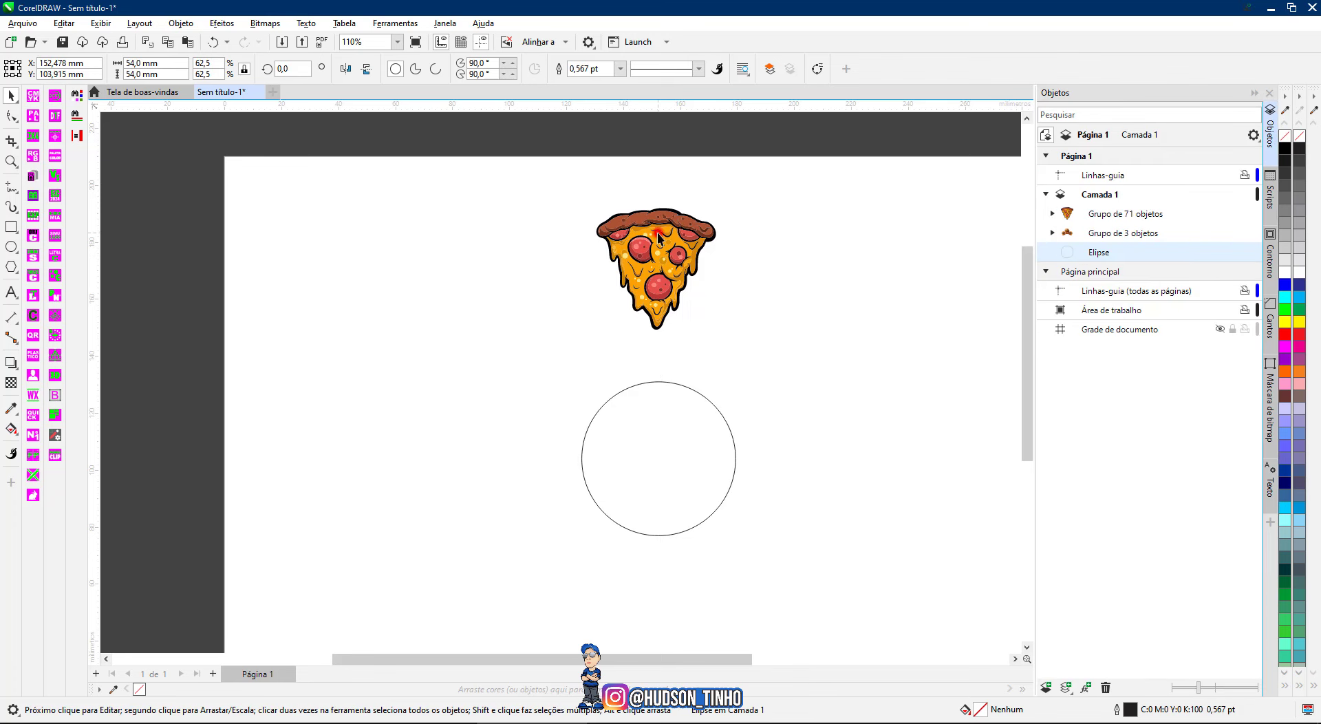
left_click(526, 245)
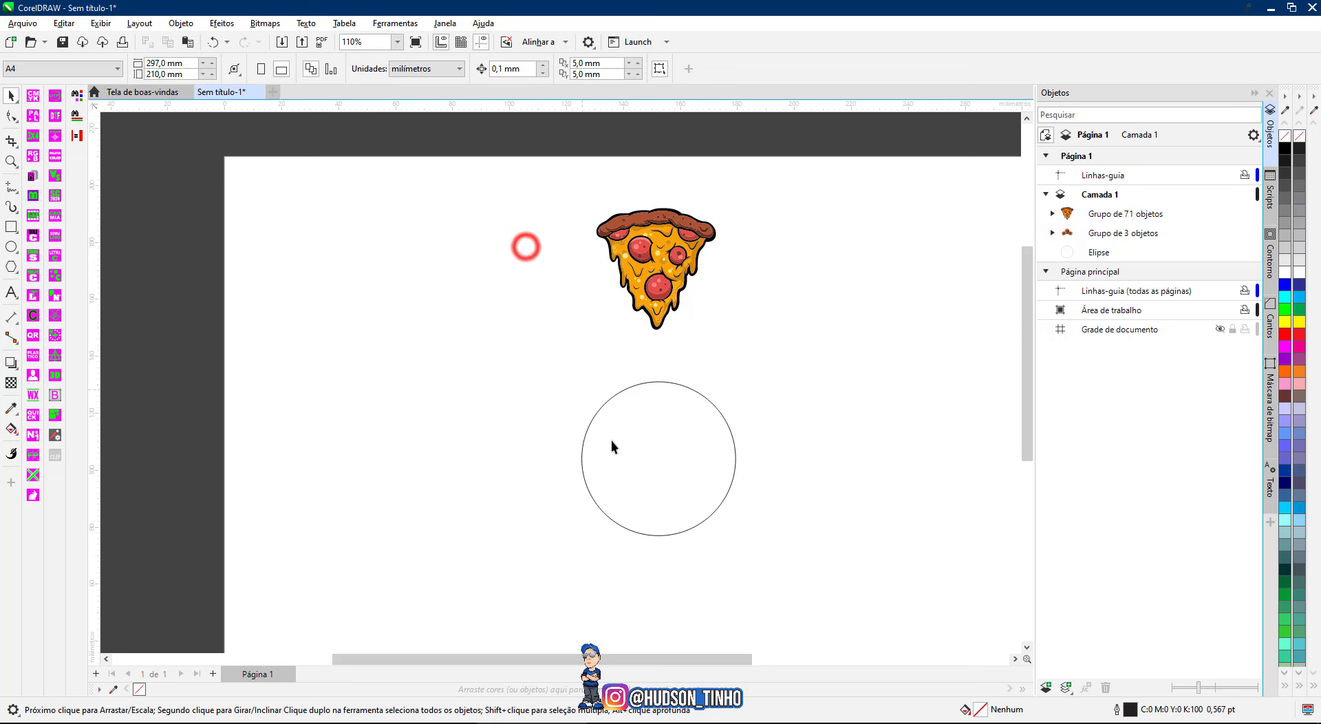
left_click(641, 445)
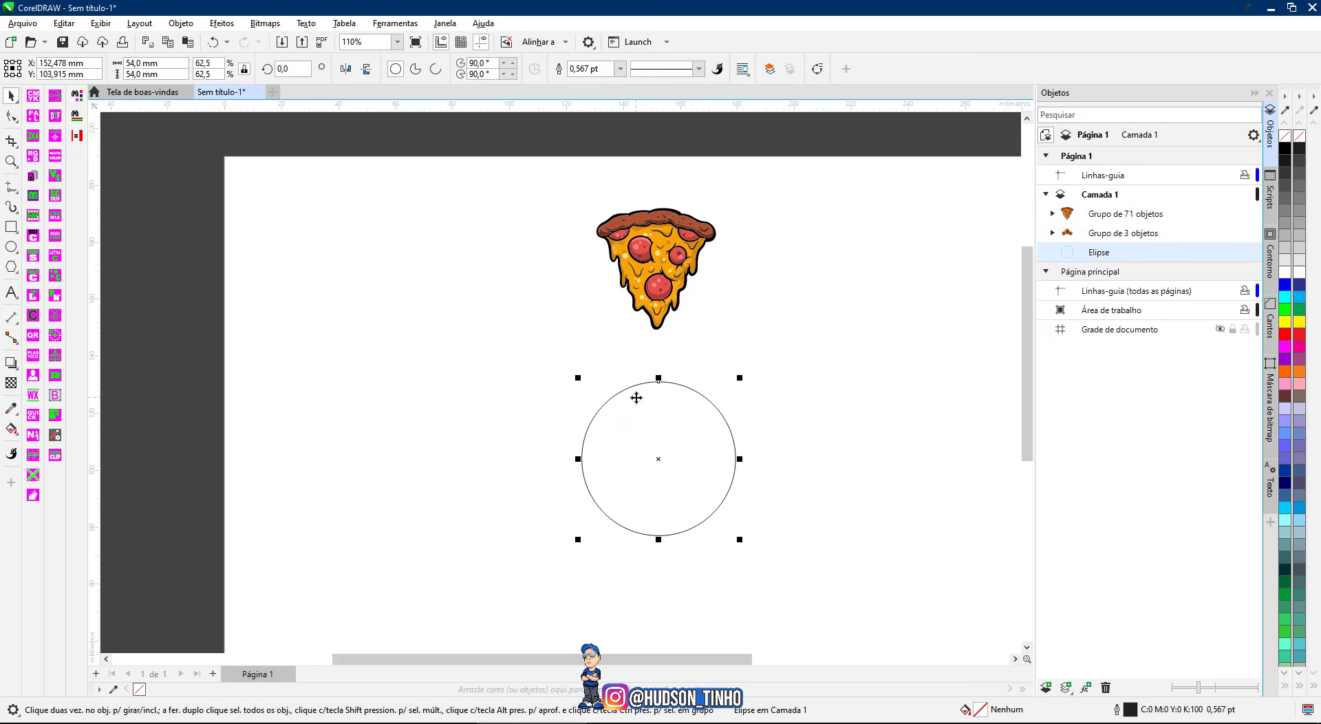
left_click(665, 210)
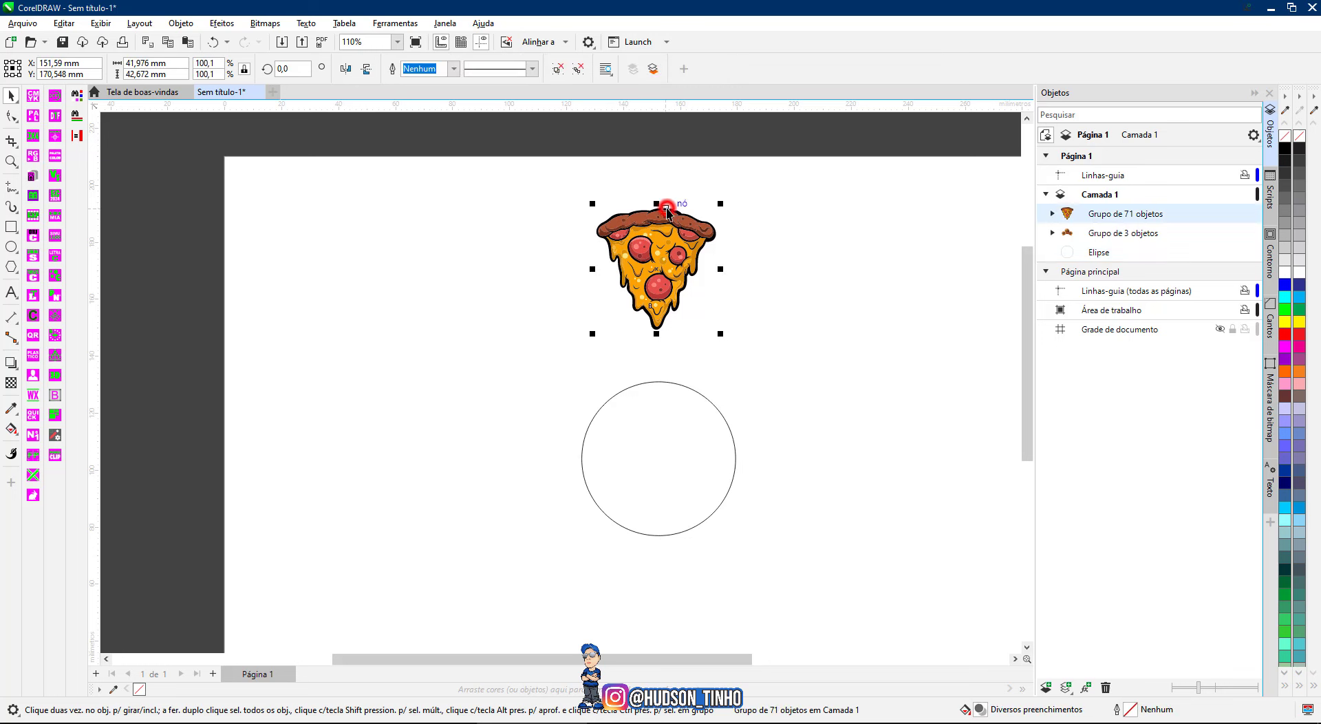
left_click(629, 412)
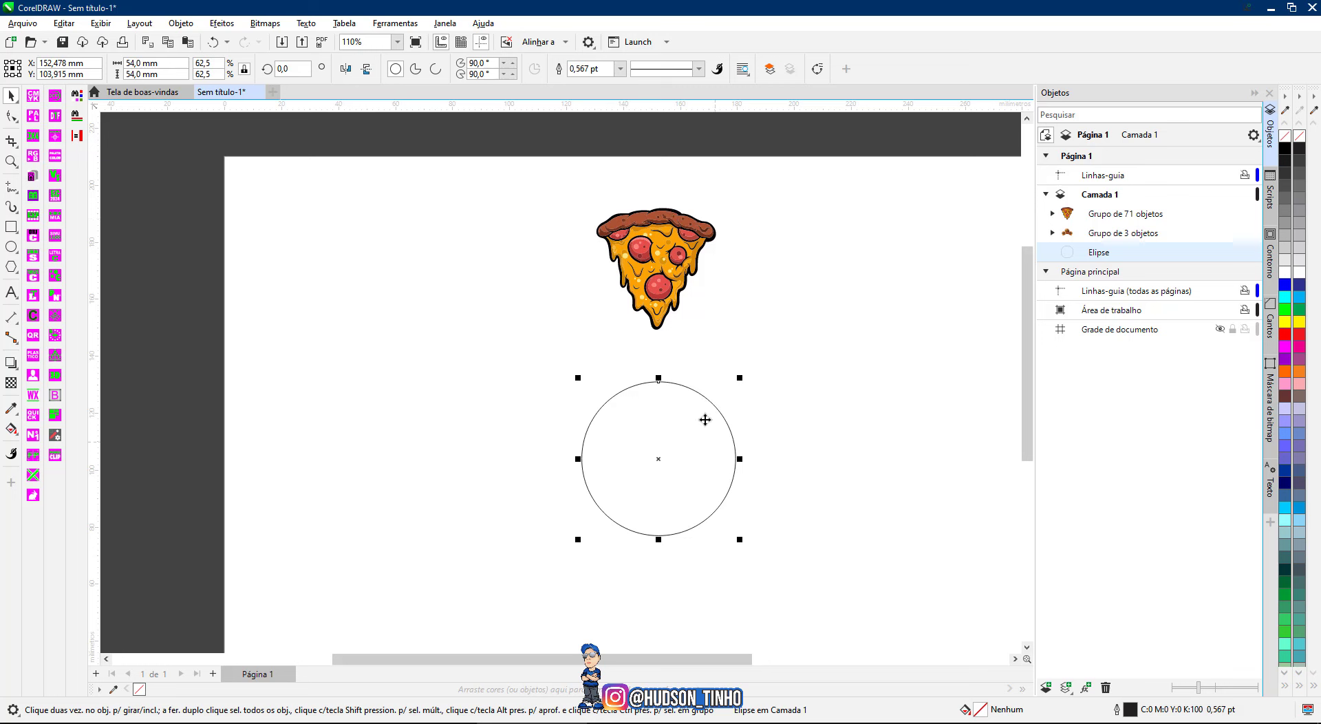
left_click(654, 250)
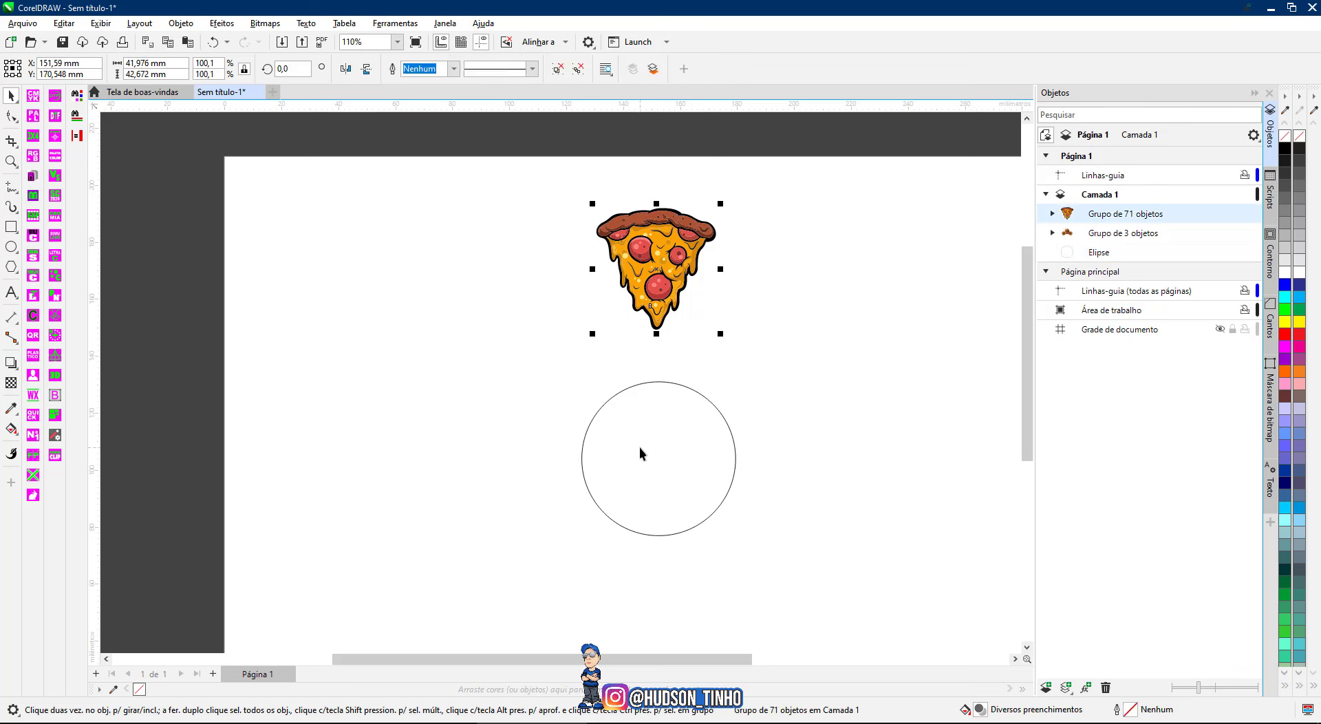
Step: Select the pizza slice and the circle together and open the Fit Objects to Path settings
left_click_drag(492, 176, 791, 552)
left_click_drag(814, 595, 815, 595)
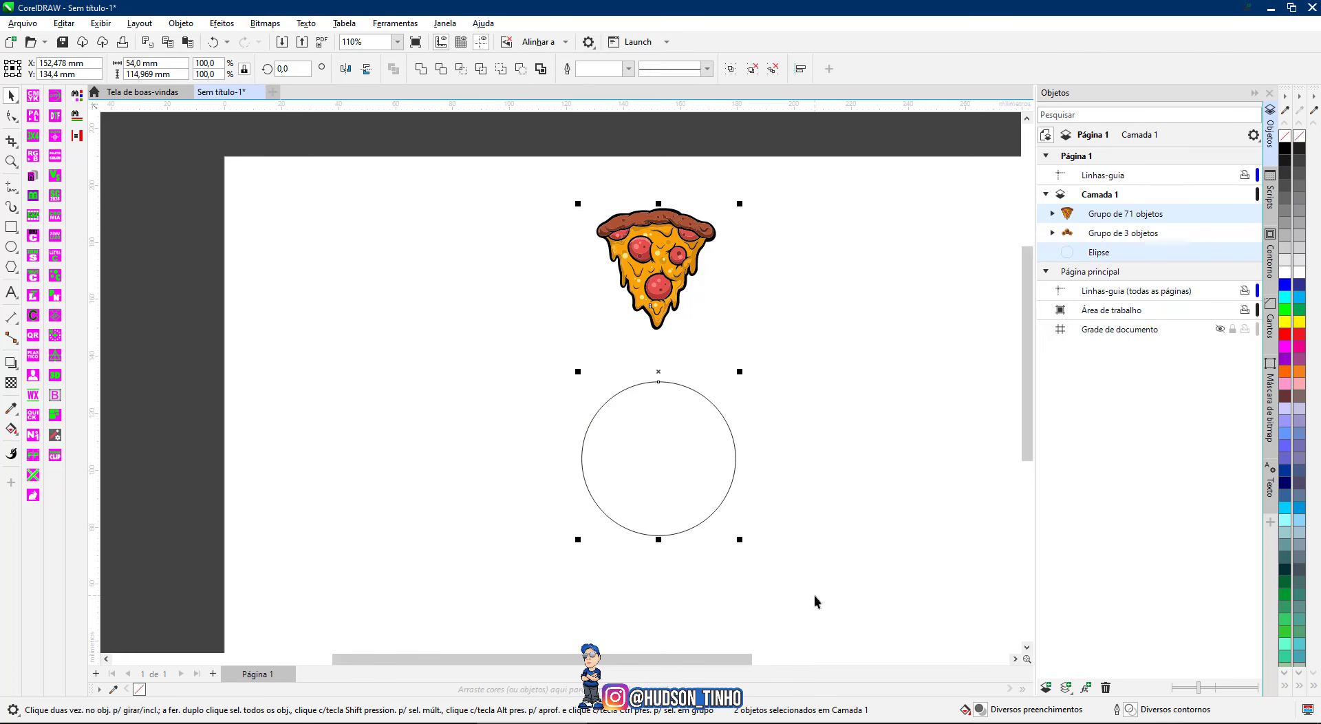
left_click(168, 26)
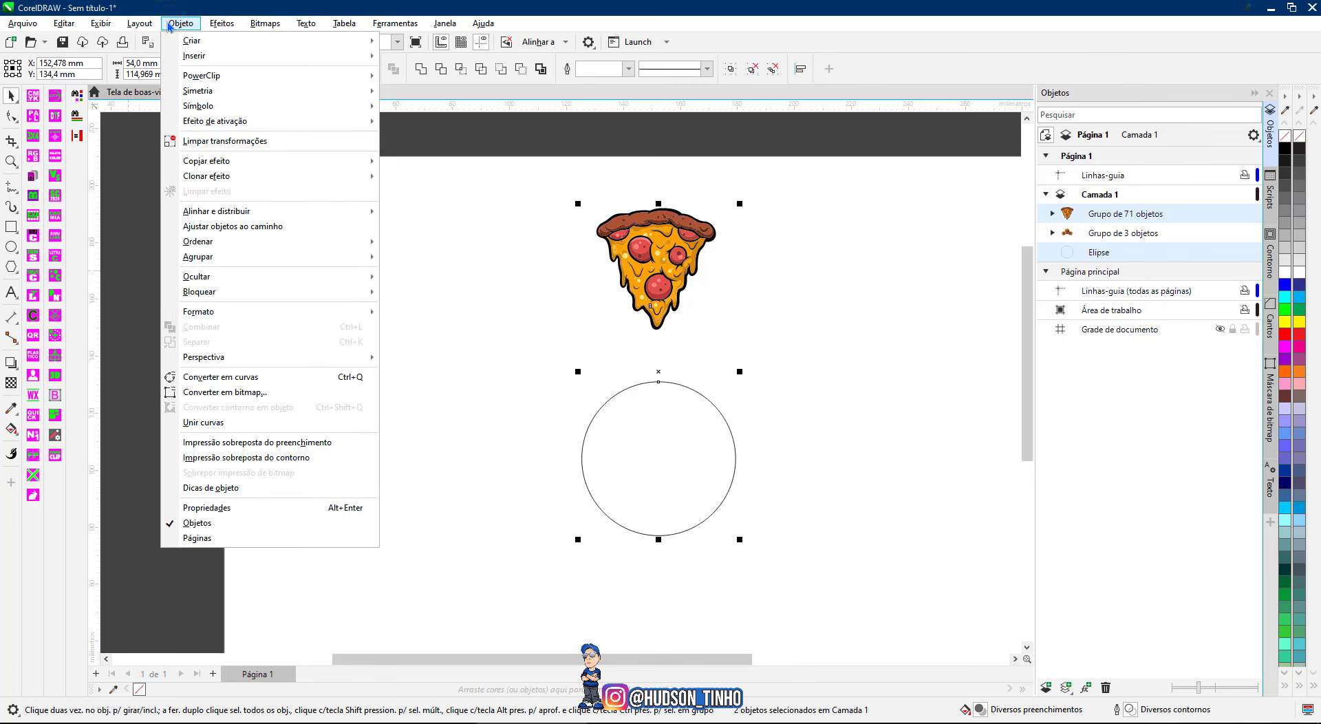
left_click(216, 228)
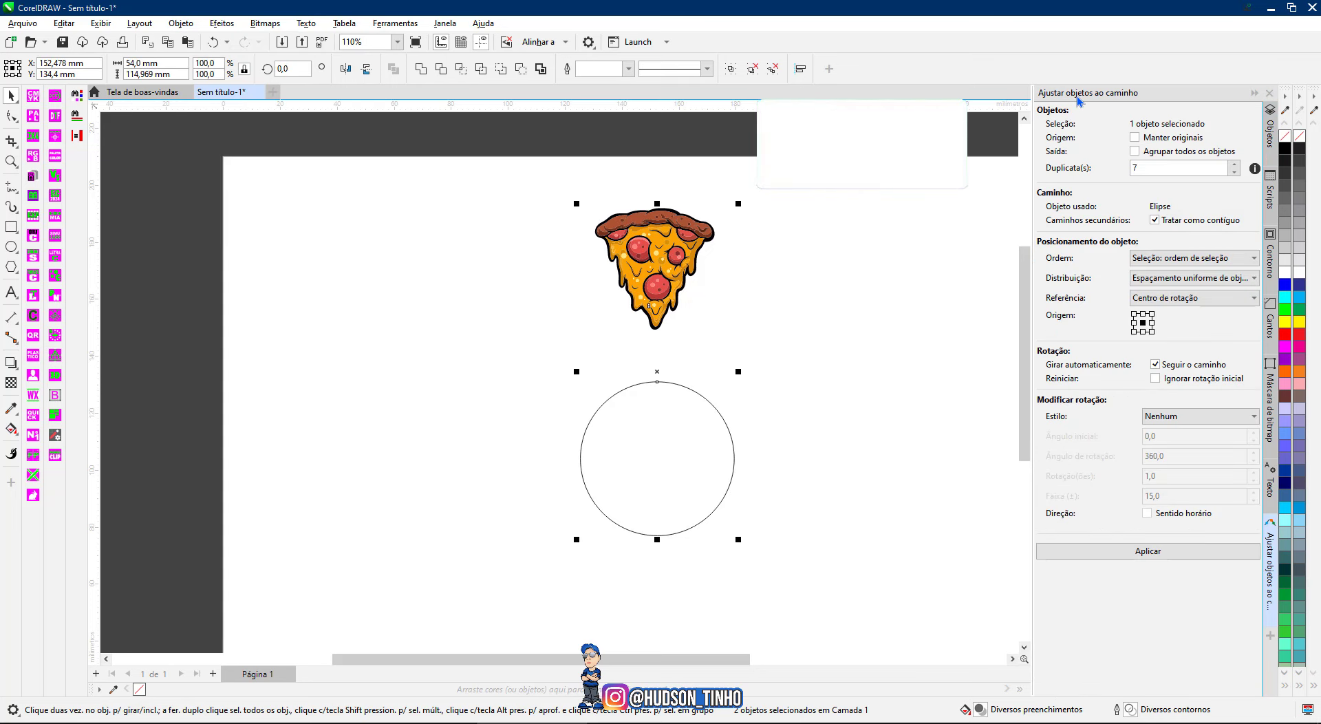
Step: Fit the pizza slice to the circle with 7 duplicates, following the path with rotation style Nenhum
double_click(1137, 166)
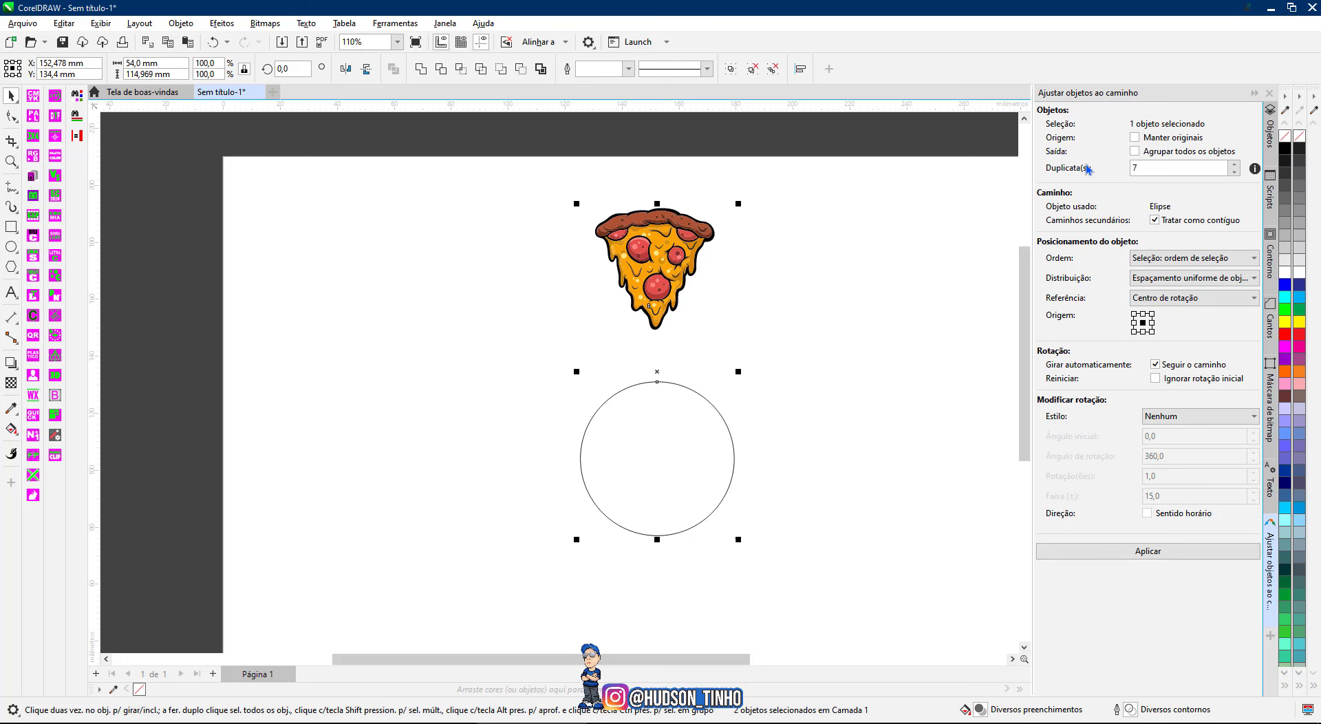
left_click(1139, 169)
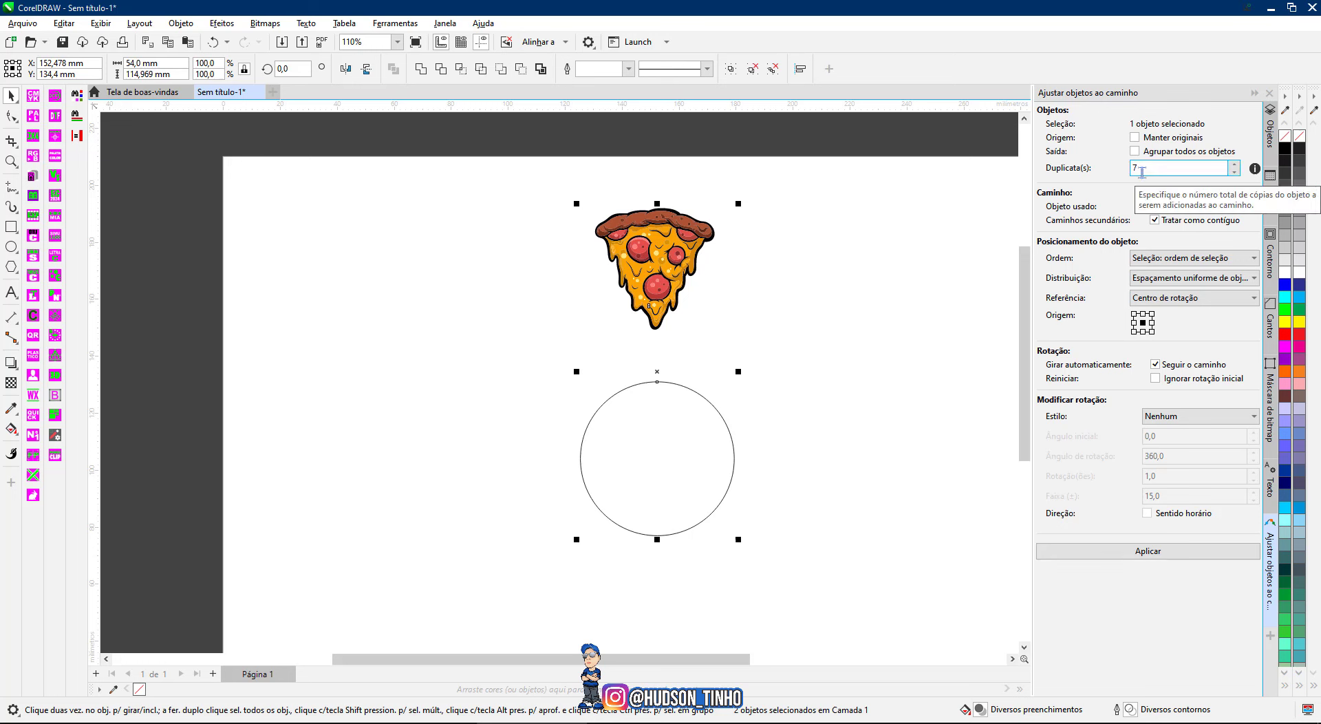
key("Return")
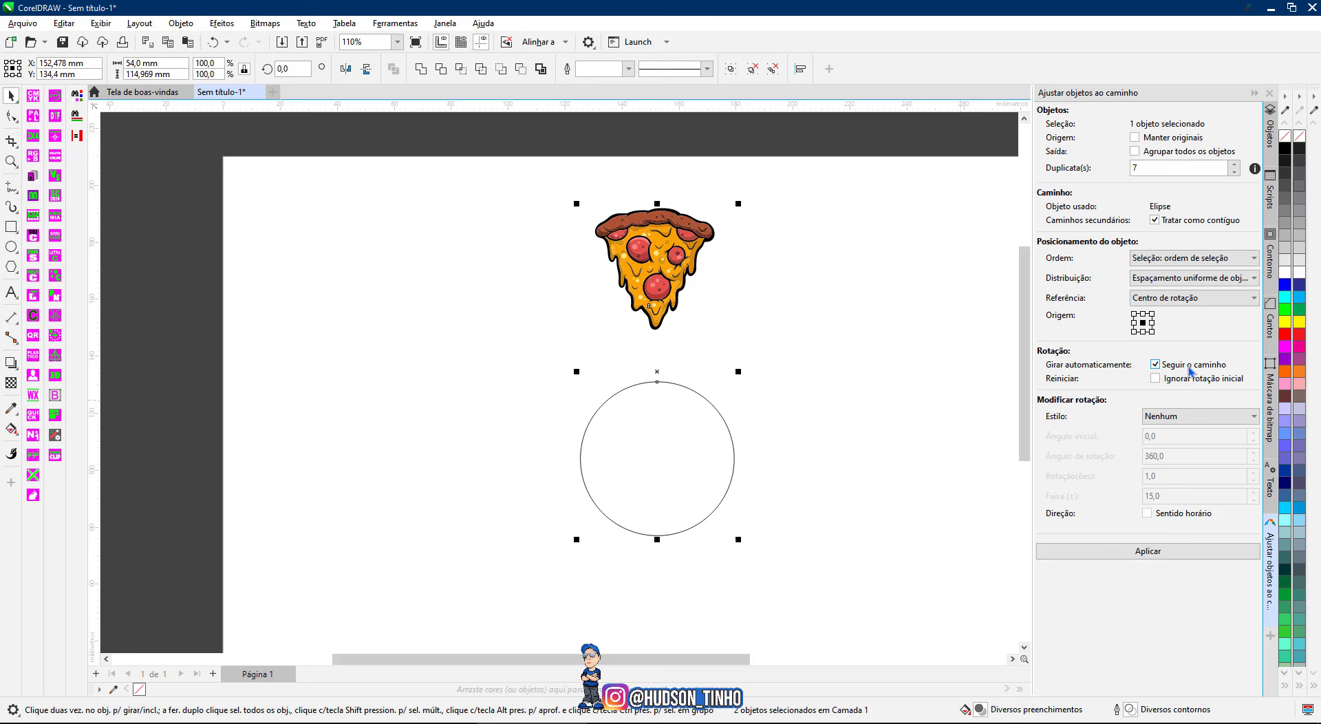
left_click(1253, 418)
left_click(1253, 417)
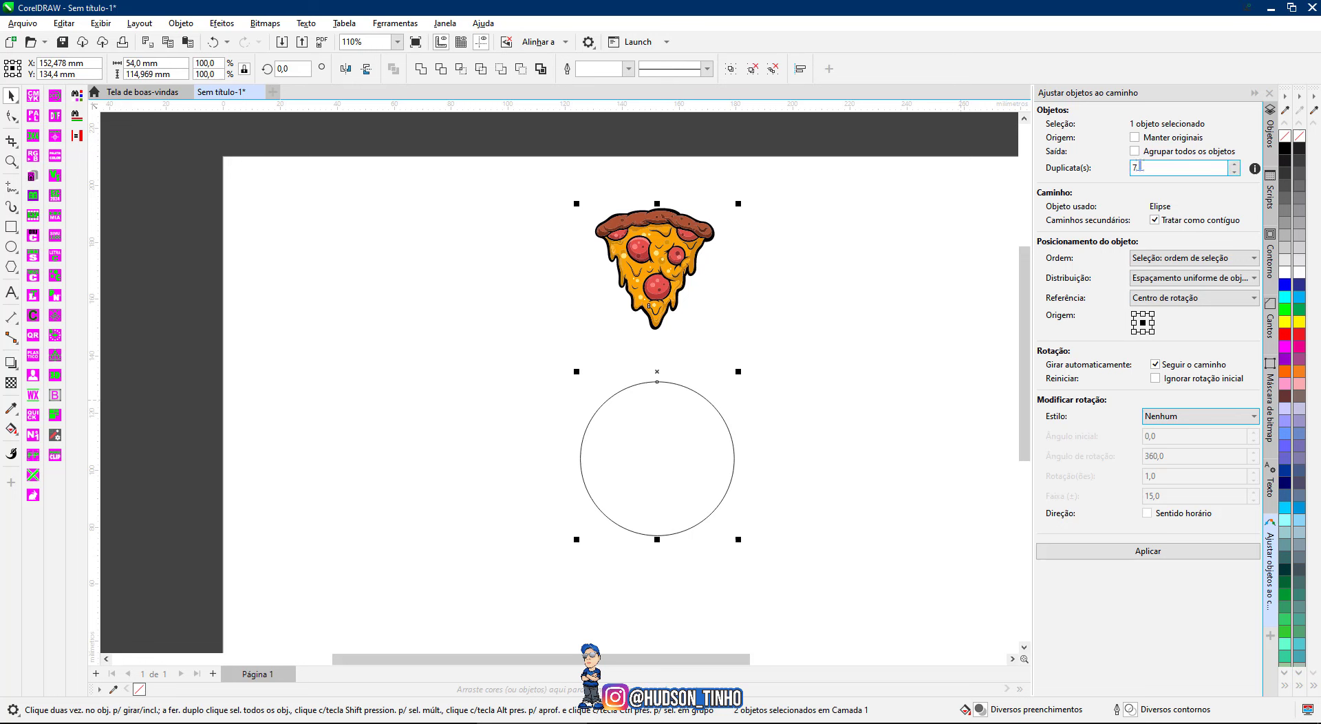
left_click(1171, 553)
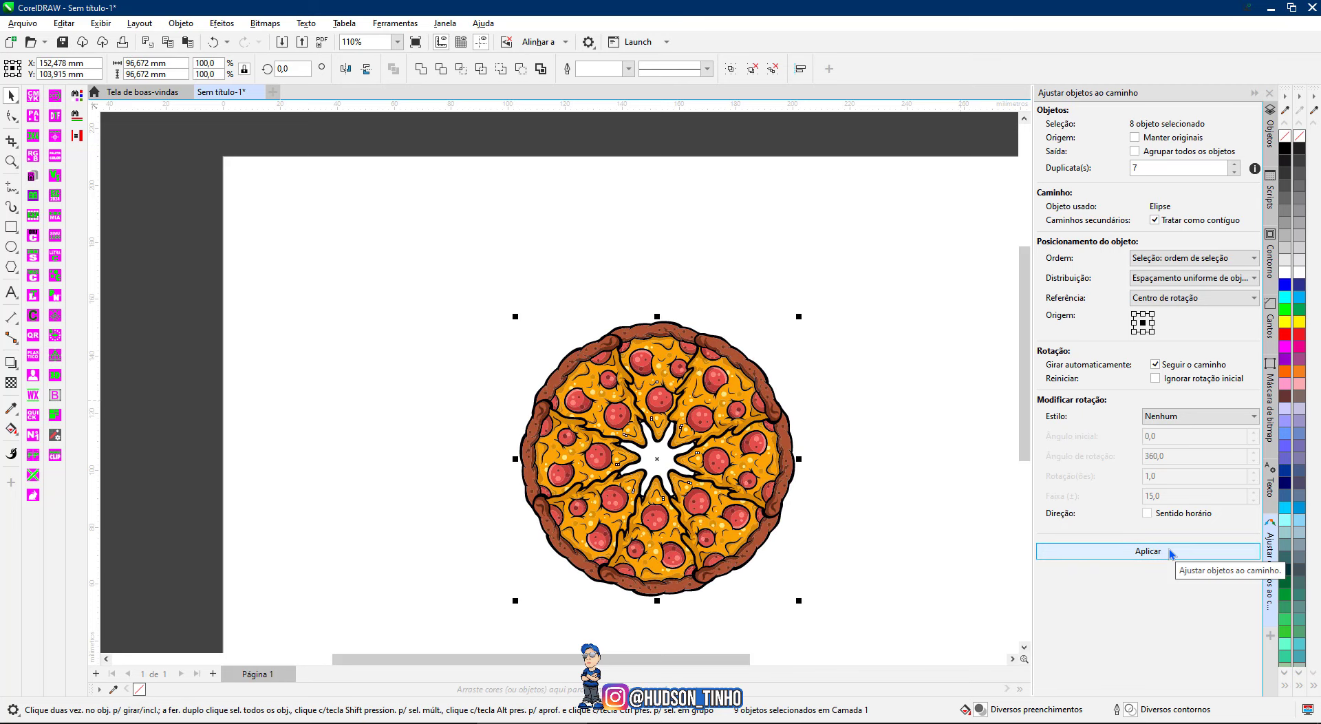
Step: Move the pizza arrangement together with its circle to the page's upper-left corner
left_click_drag(659, 460, 381, 301)
left_click(171, 213)
left_click(392, 283)
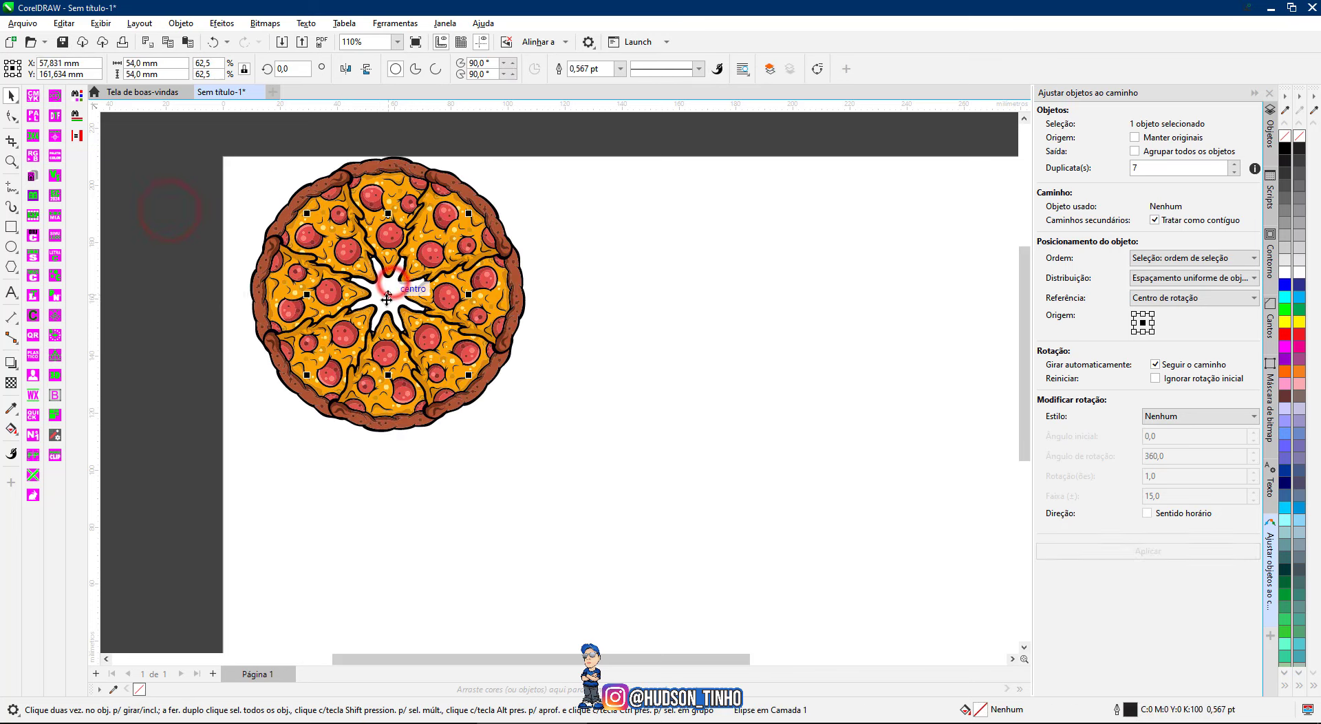
Step: Pull the circle out of the pizza to about X 181 mm, Y 103 mm, and shift the slices to the page's left edge
left_click(215, 238)
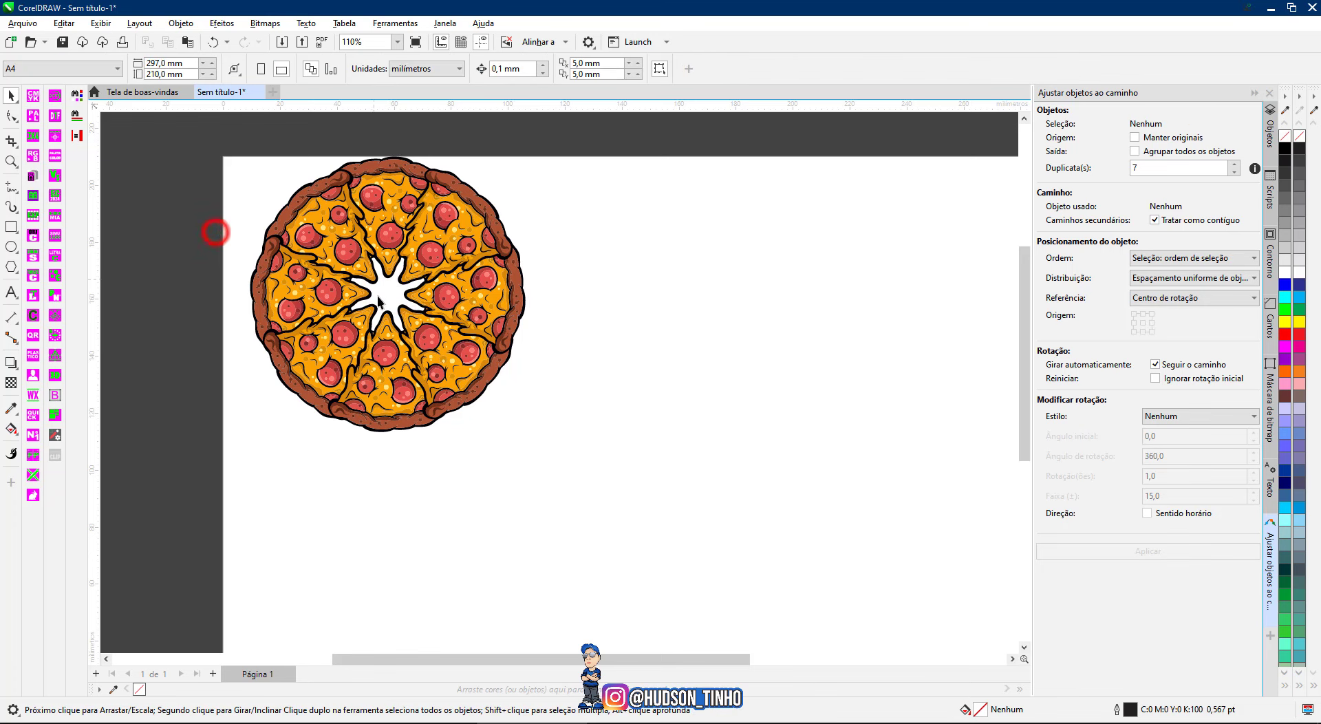
left_click_drag(387, 295, 743, 470)
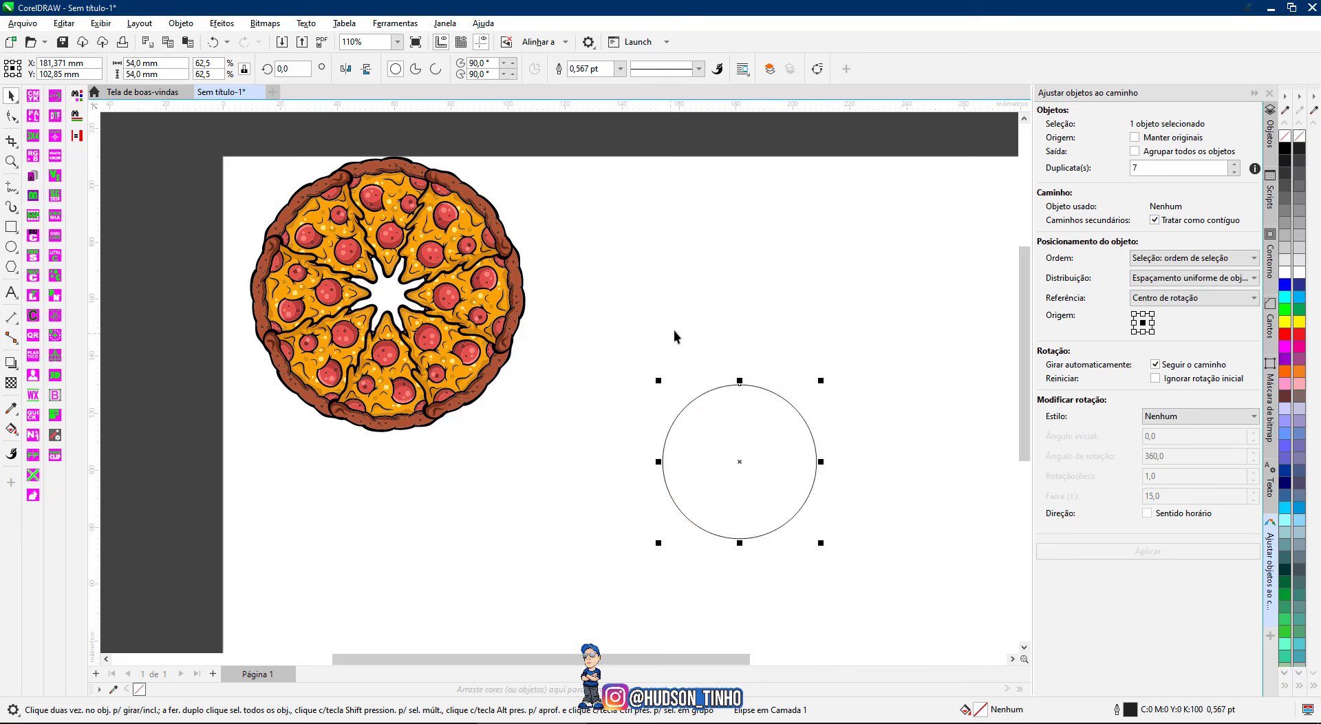
left_click_drag(196, 141, 591, 472)
left_click_drag(450, 341, 425, 344)
left_click(784, 502)
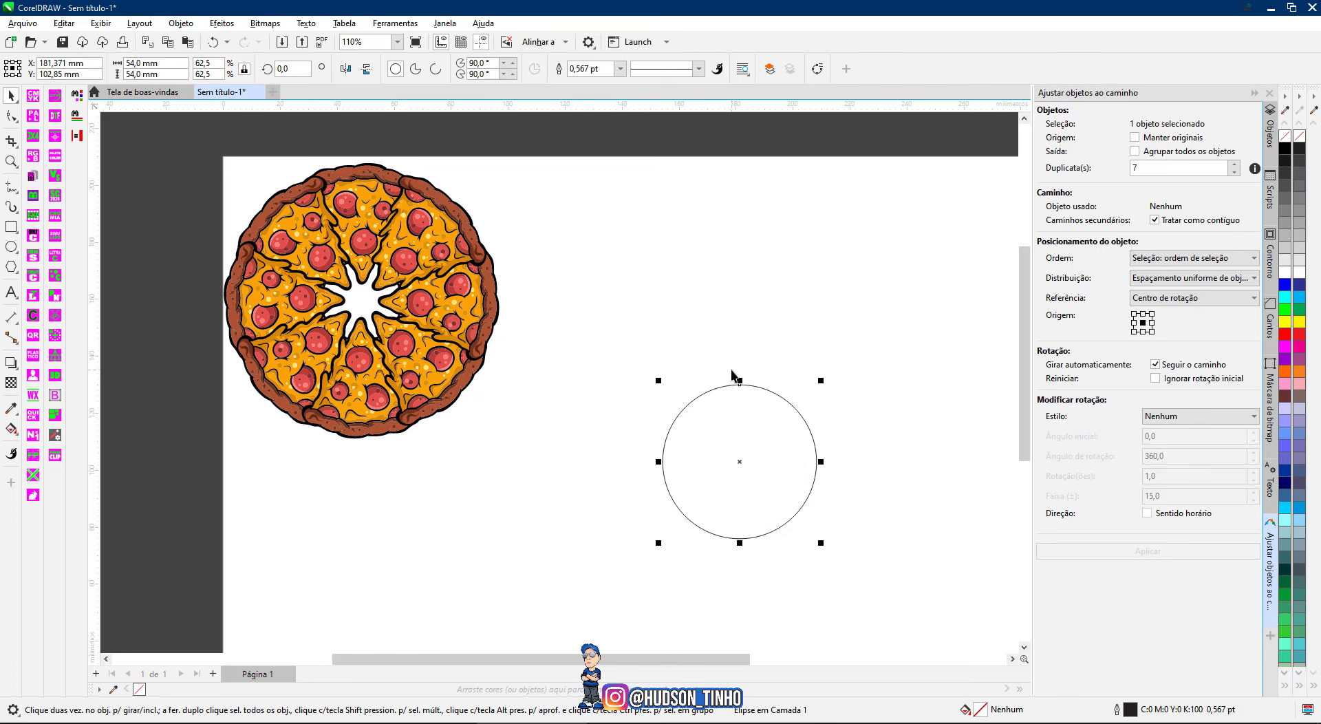
Step: Bring the burger group from outside the page onto it, placing it directly above the empty circle
scroll(922, 405, "down", 2)
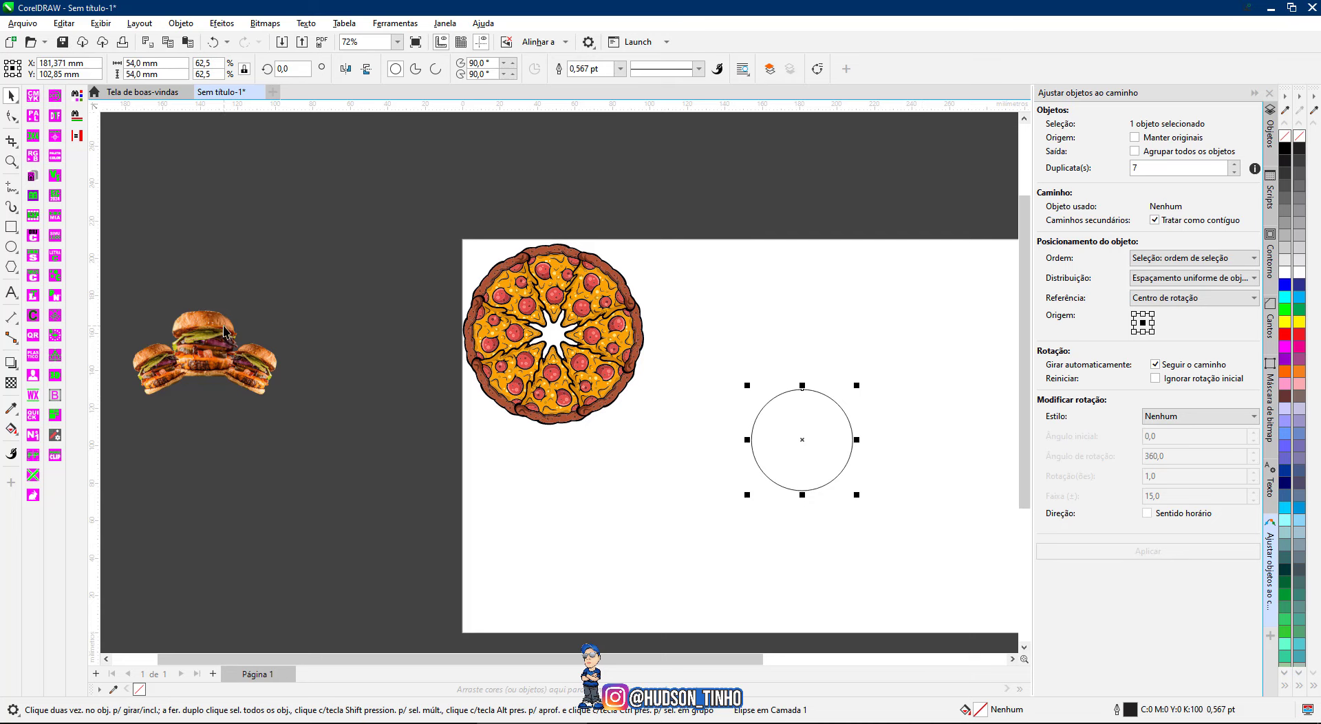
left_click_drag(225, 332, 782, 311)
scroll(806, 381, "up", 4)
left_click_drag(996, 196, 843, 275)
left_click(372, 317)
scroll(413, 206, "down", 4)
scroll(393, 294, "up", 3)
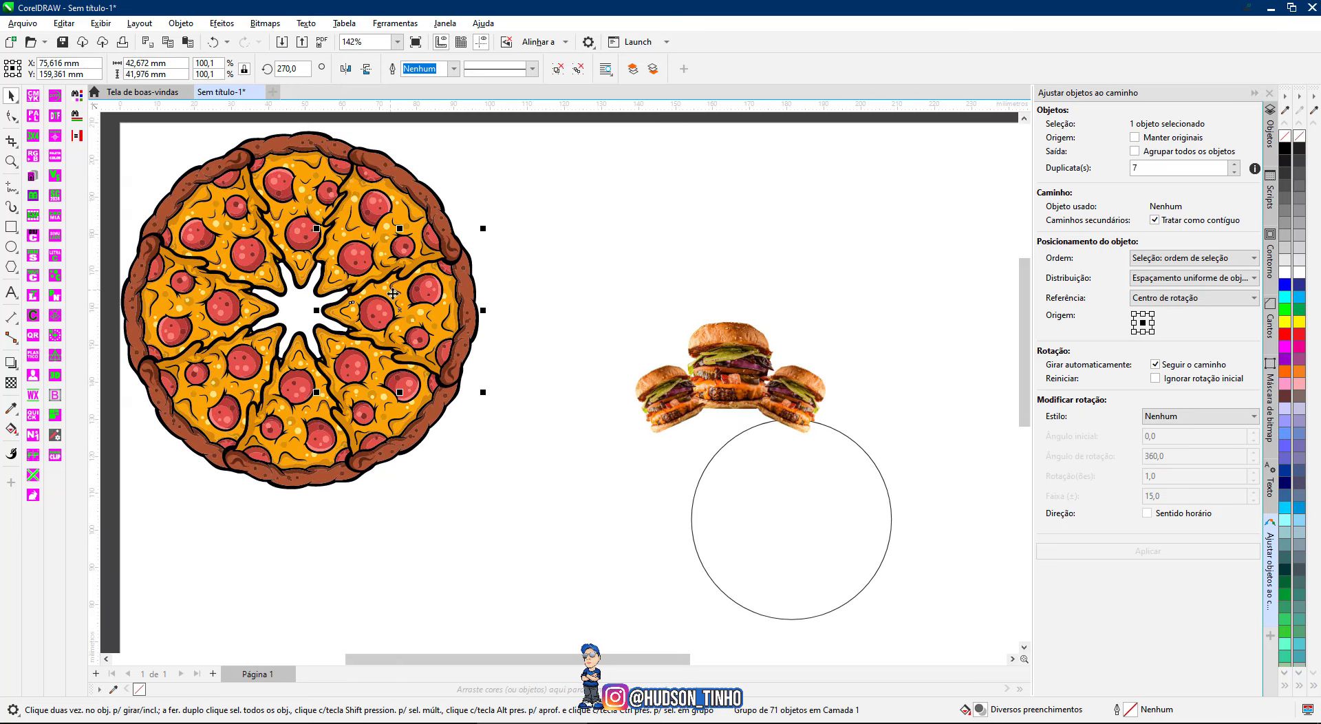
left_click(741, 393)
left_click_drag(740, 393, 794, 384)
Step: Scale the burger group down to about 47 mm wide and position it just above the circle
scroll(811, 427, "down", 3)
scroll(811, 426, "up", 3)
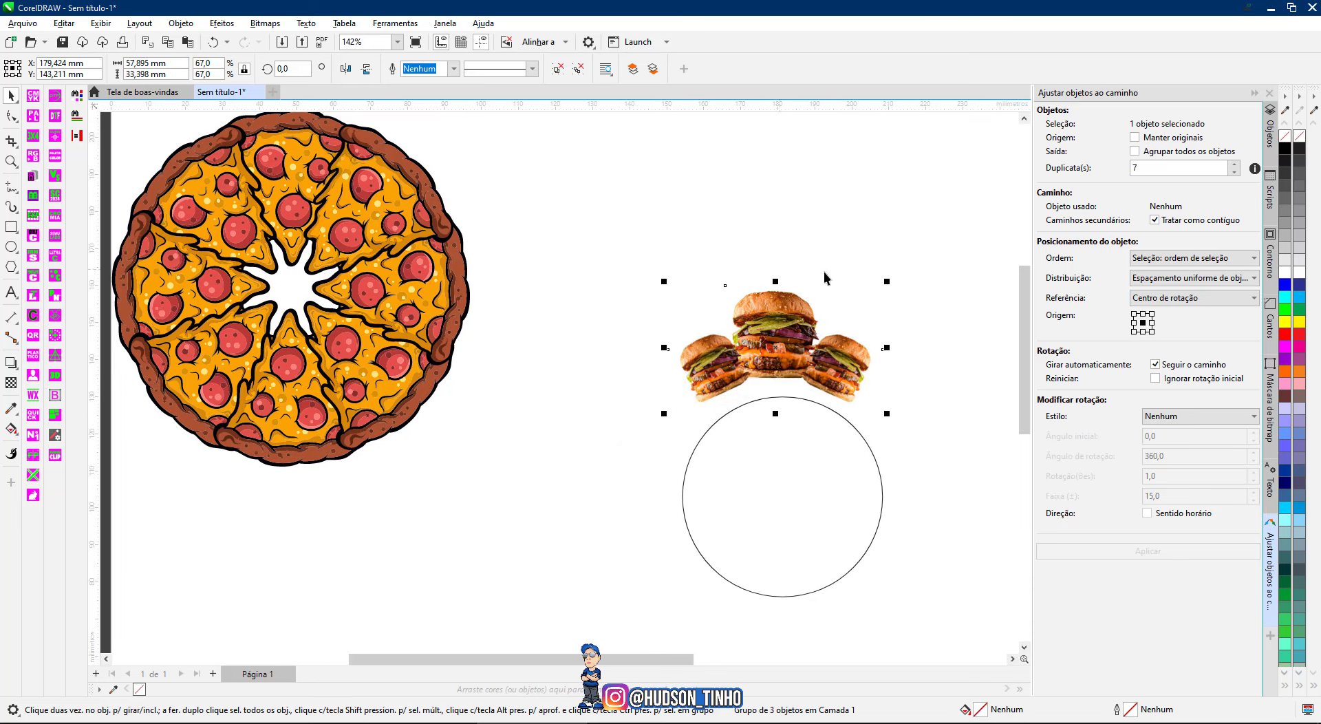
left_click(891, 279)
left_click_drag(887, 282, 849, 374)
left_click_drag(769, 370, 793, 353)
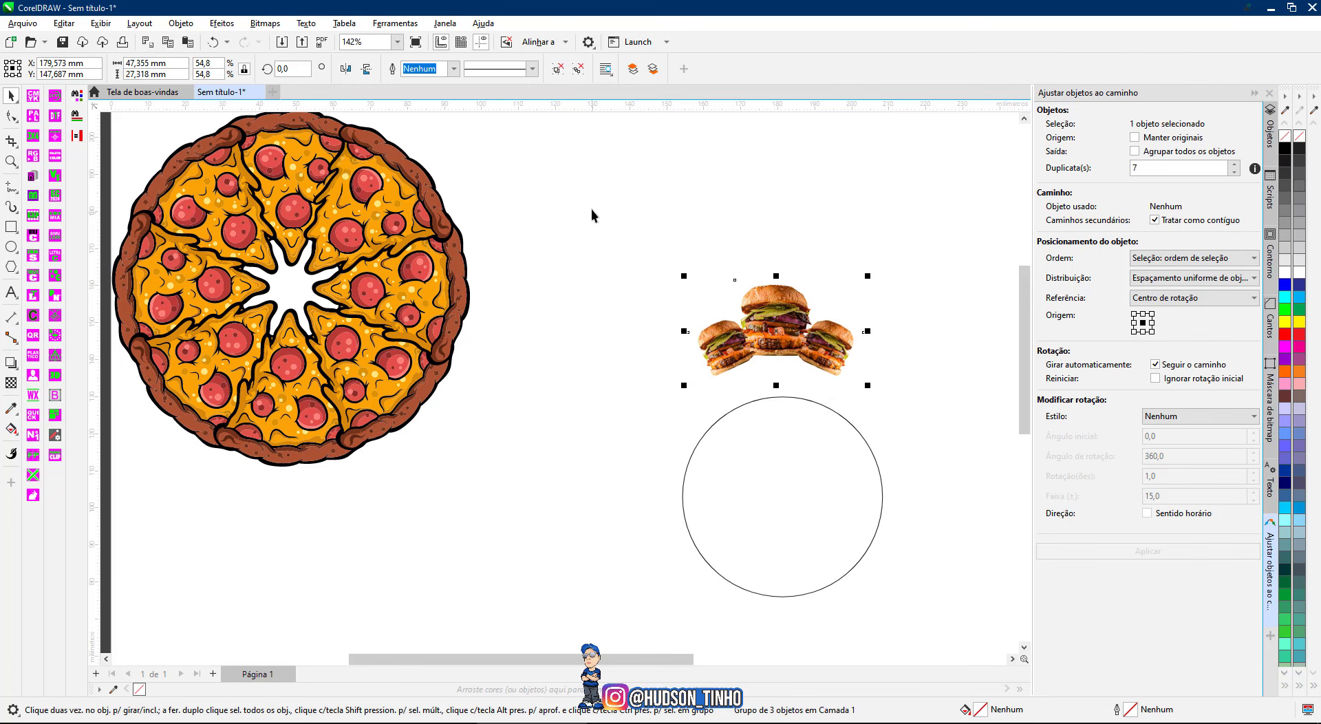
Step: Check the stacking order of the burger group and the circle in the object list
left_click_drag(592, 209, 952, 602)
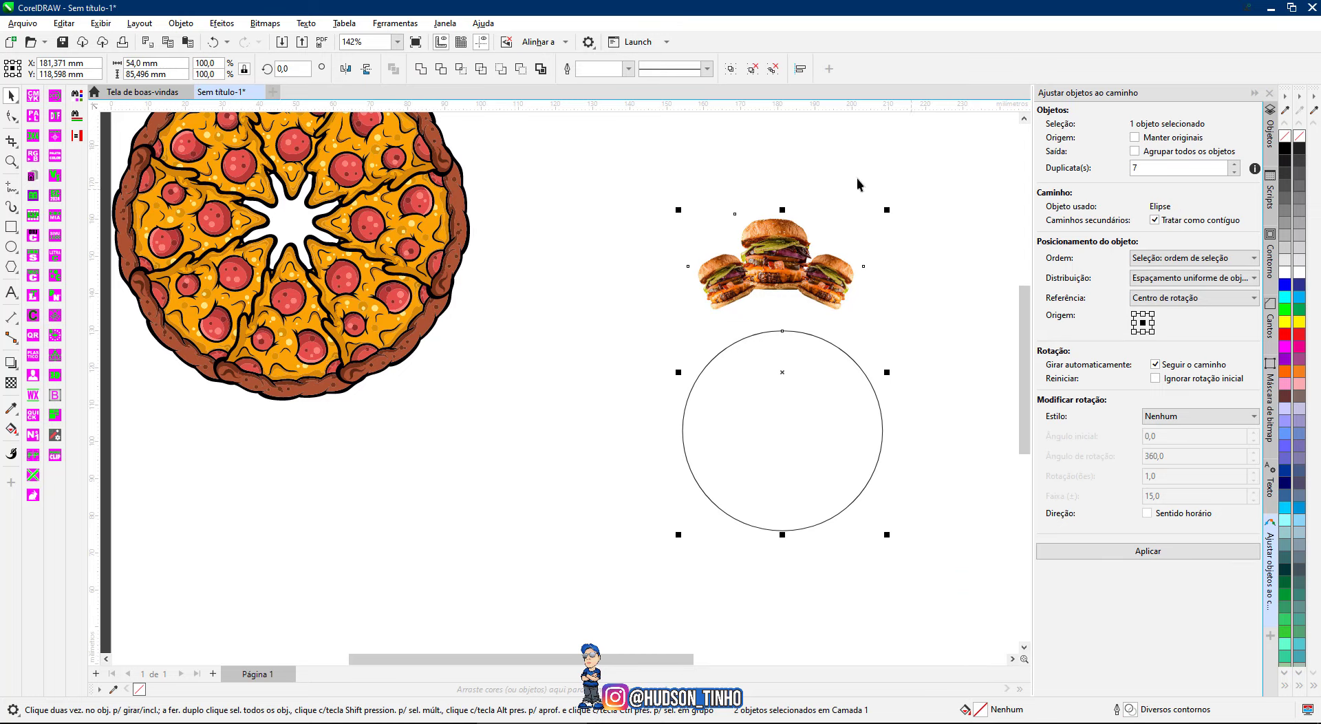
left_click(1272, 119)
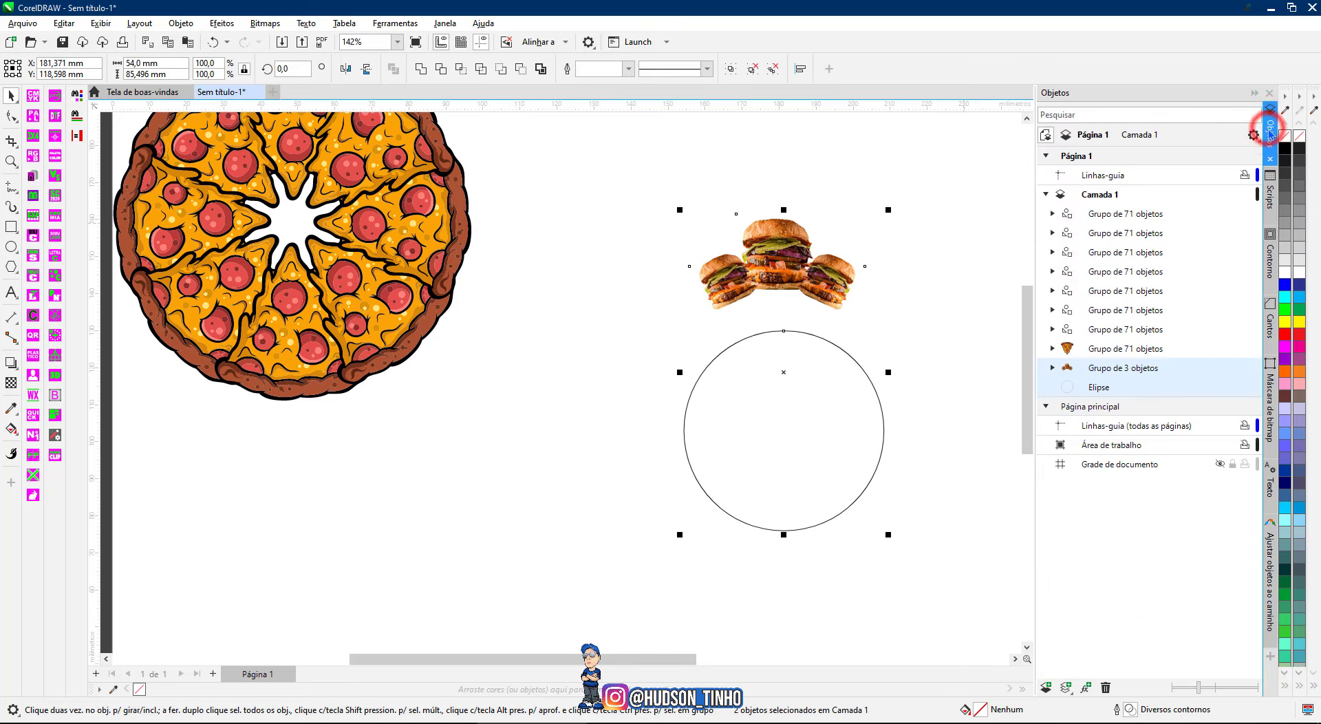
left_click(1089, 369)
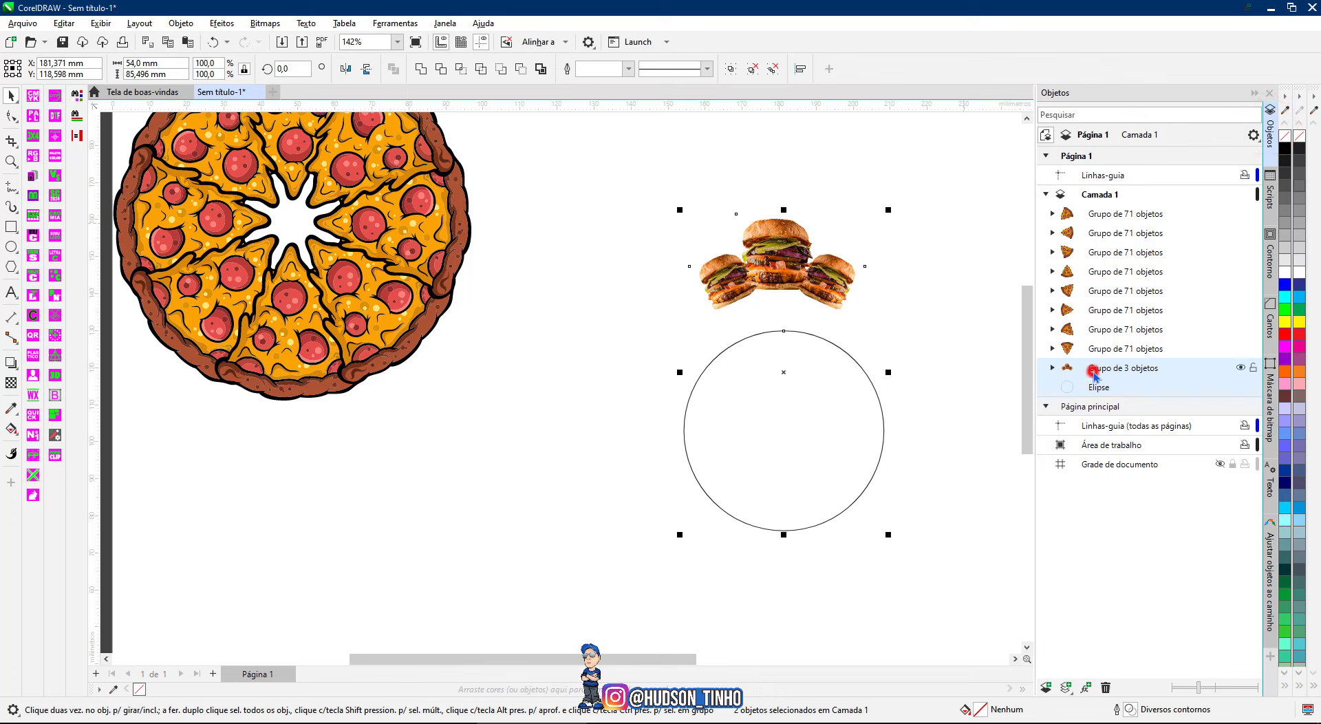
left_click(1097, 390)
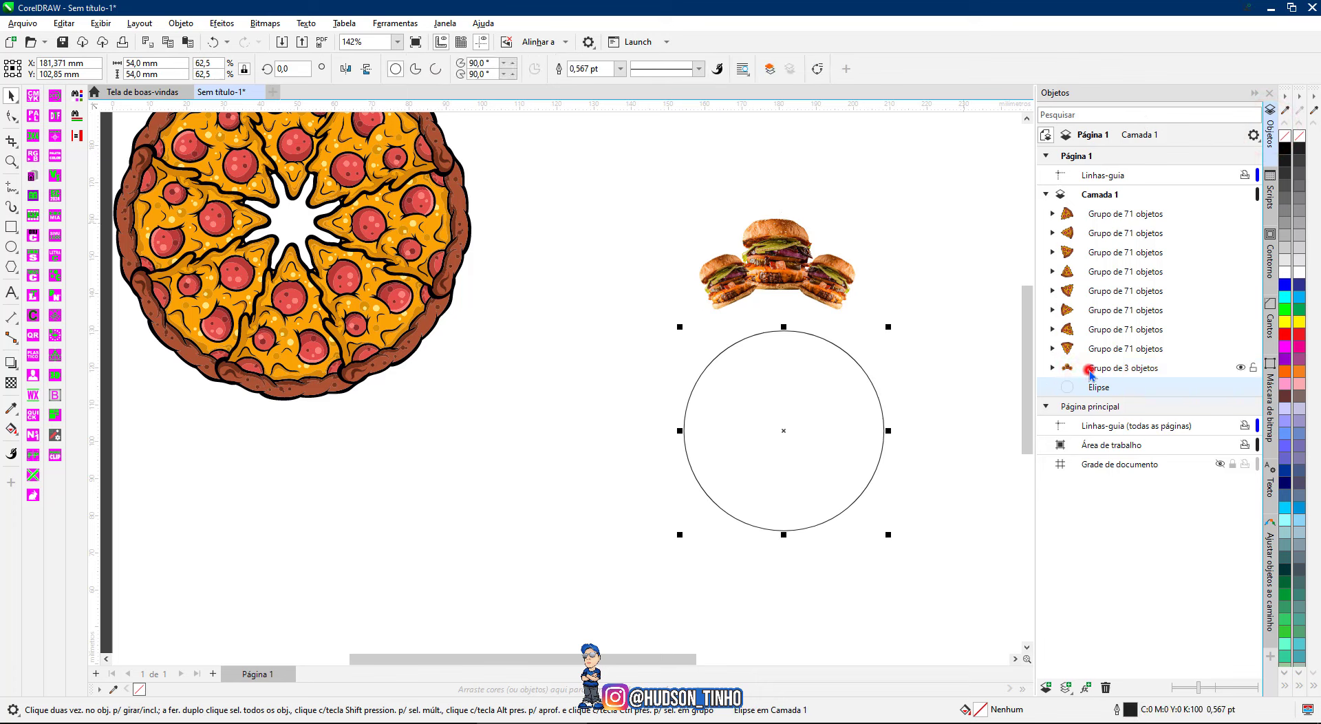
left_click(1089, 368)
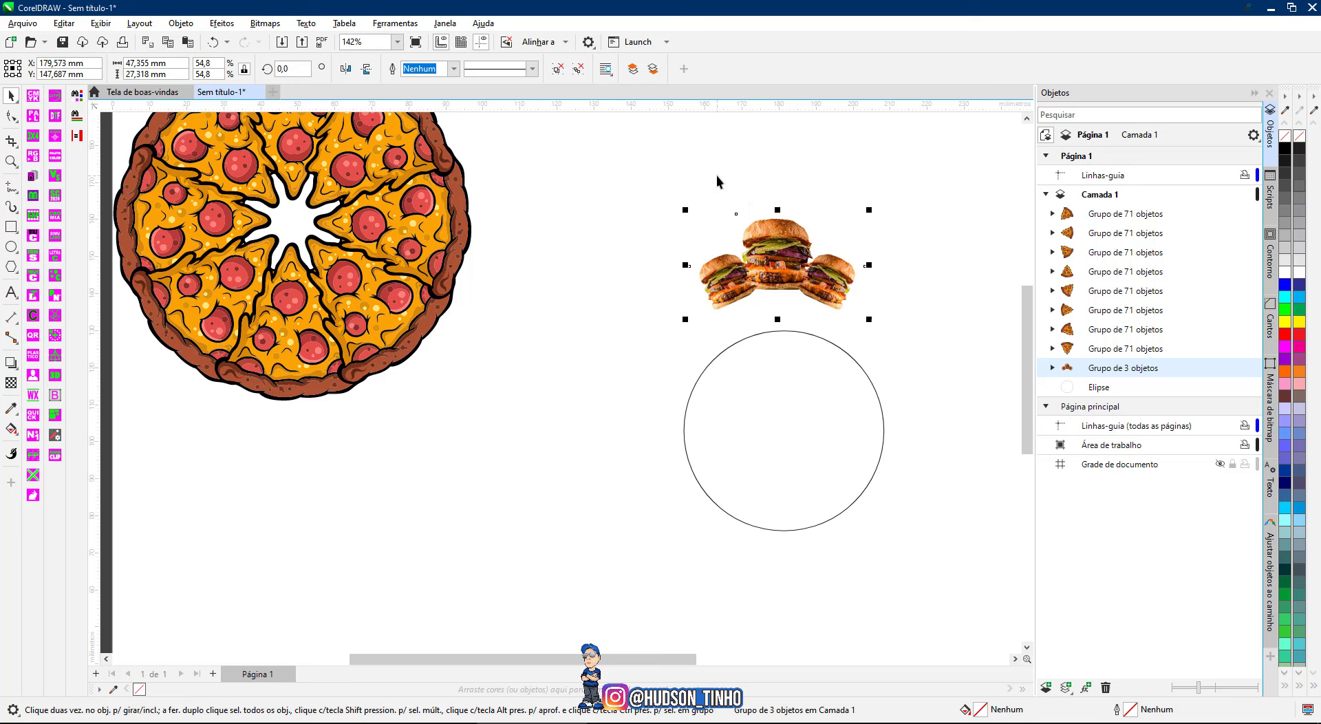
left_click(774, 414)
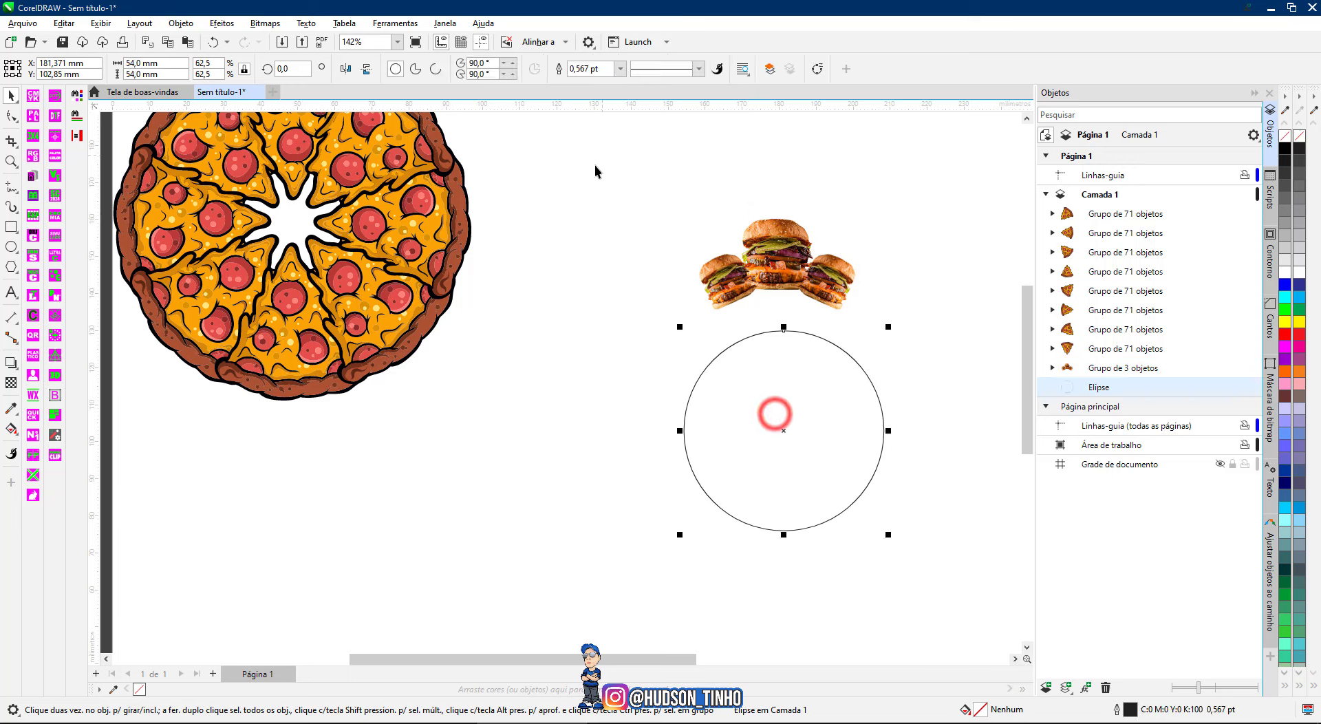
Step: Fit the burger group to the circle with 7 duplicates, using the bottom-centre point as the origin
left_click_drag(590, 154, 941, 581)
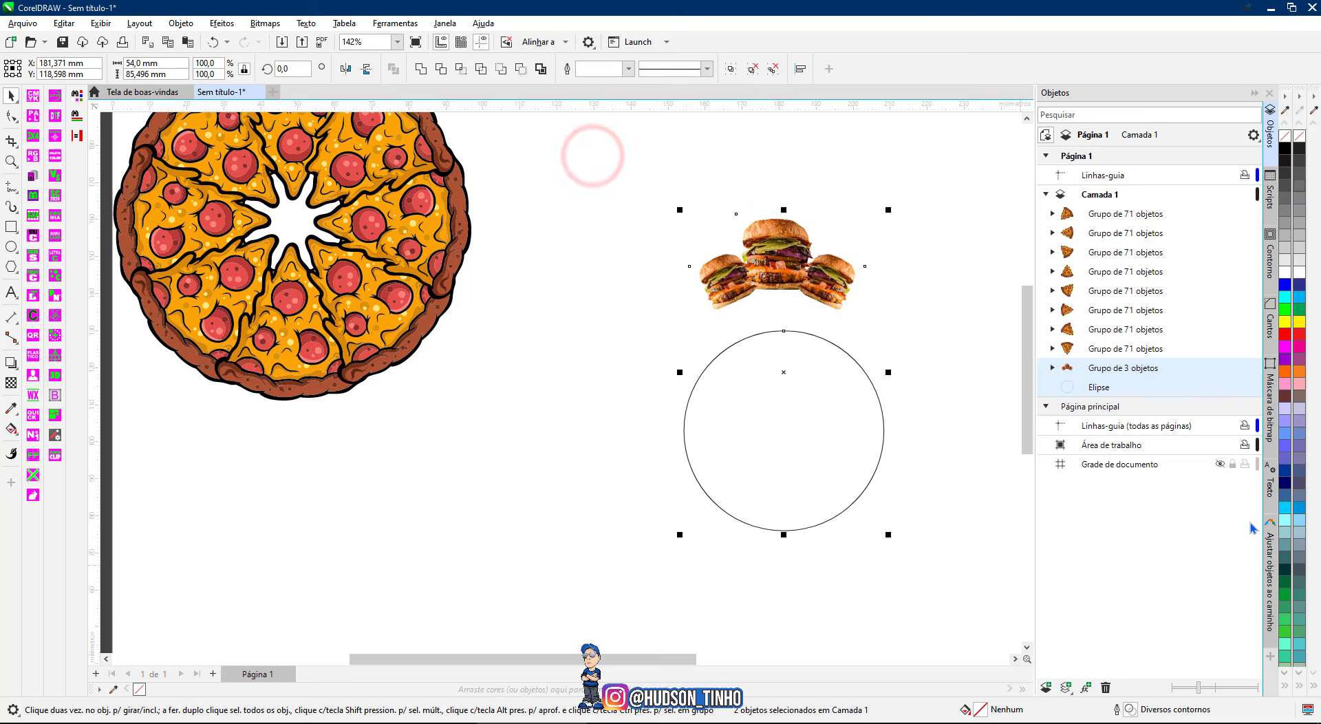
left_click(1271, 577)
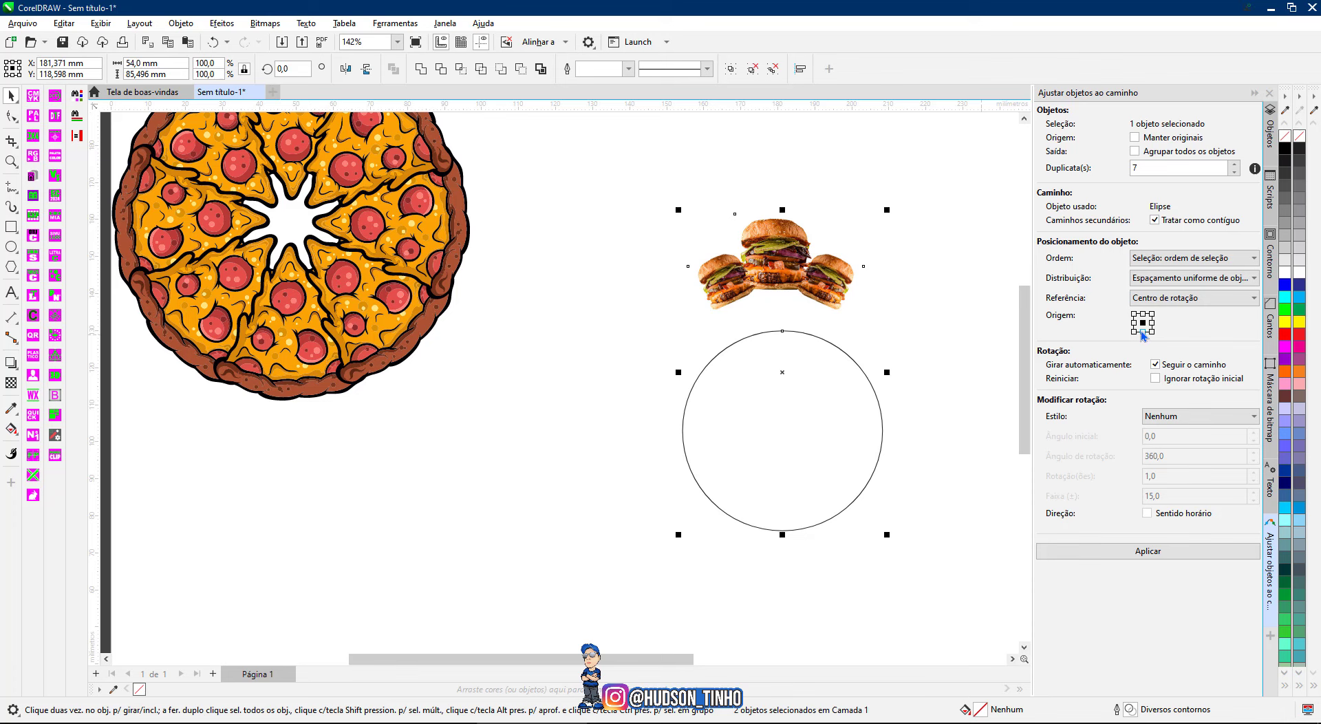
left_click(1142, 333)
left_click(1121, 552)
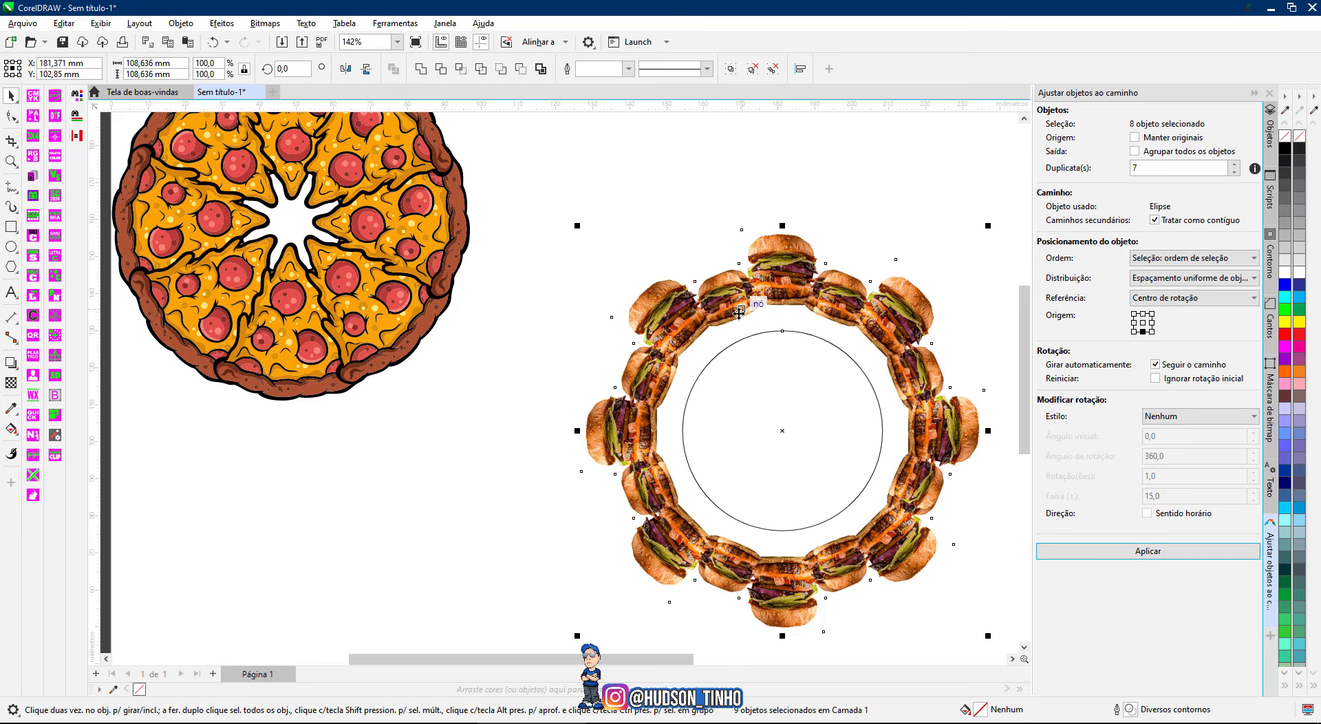
Step: Pull the circle out of the burger ring to below the pizza, and place the ring near the page's upper-right corner, about 78 mm wide
left_click(661, 214)
scroll(745, 355, "down", 2)
left_click(783, 375)
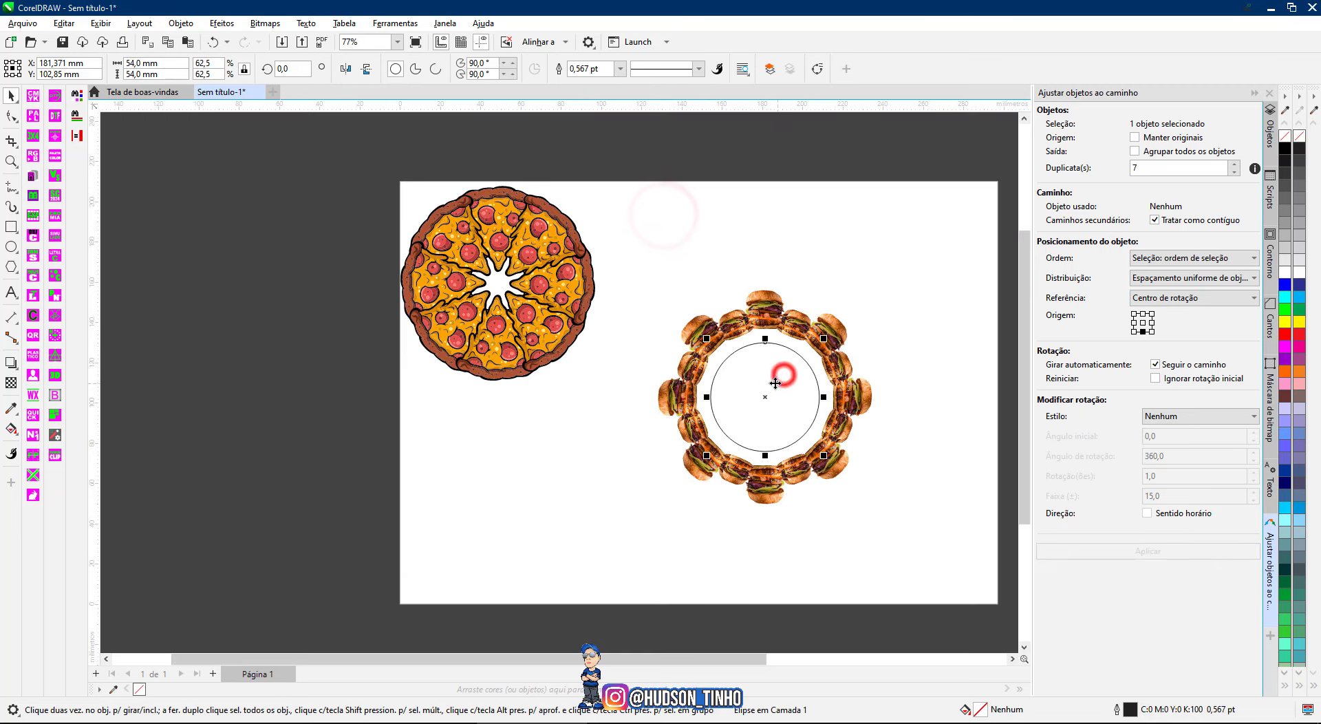
left_click_drag(776, 383, 581, 465)
left_click_drag(628, 271, 812, 444)
left_click_drag(763, 306, 936, 207)
left_click_drag(773, 142, 712, 249)
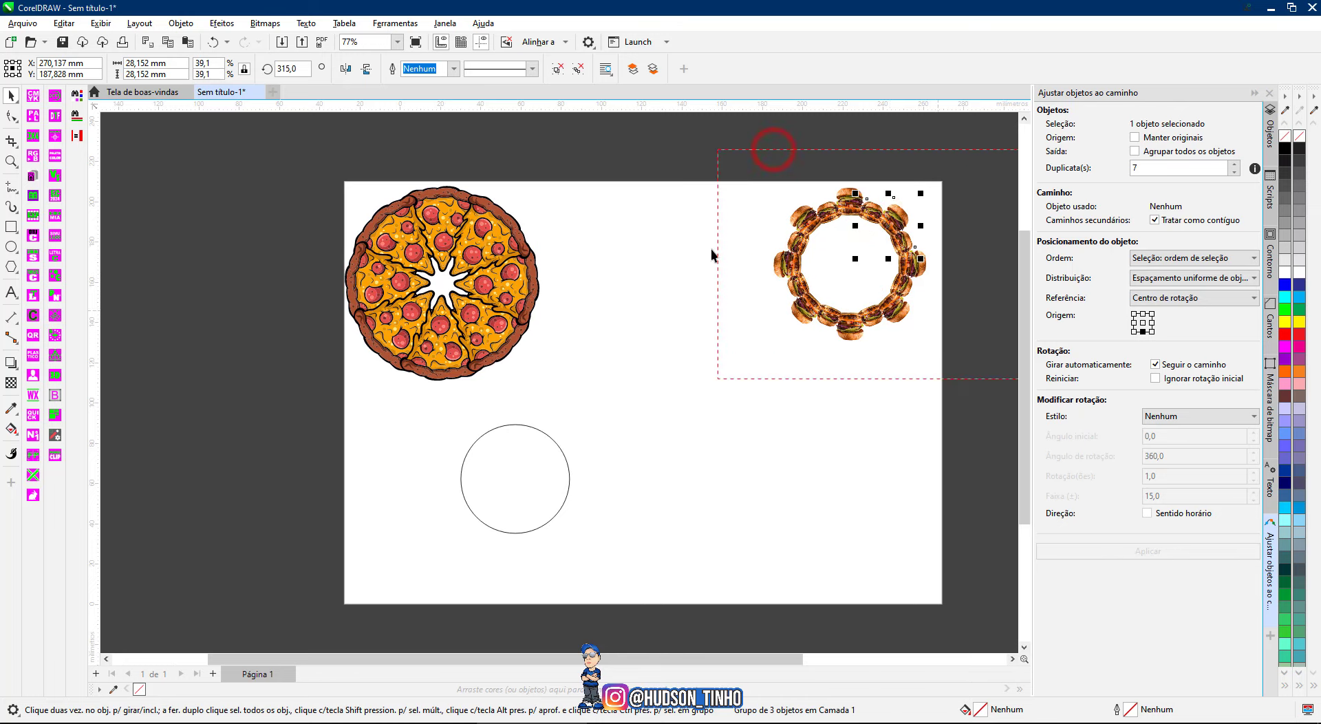
Step: Group the eight pizza slices into one object and the eight burger pieces into another
left_click(578, 183)
left_click(444, 227)
left_click(301, 234)
left_click_drag(264, 144, 584, 445)
key("ctrl+g")
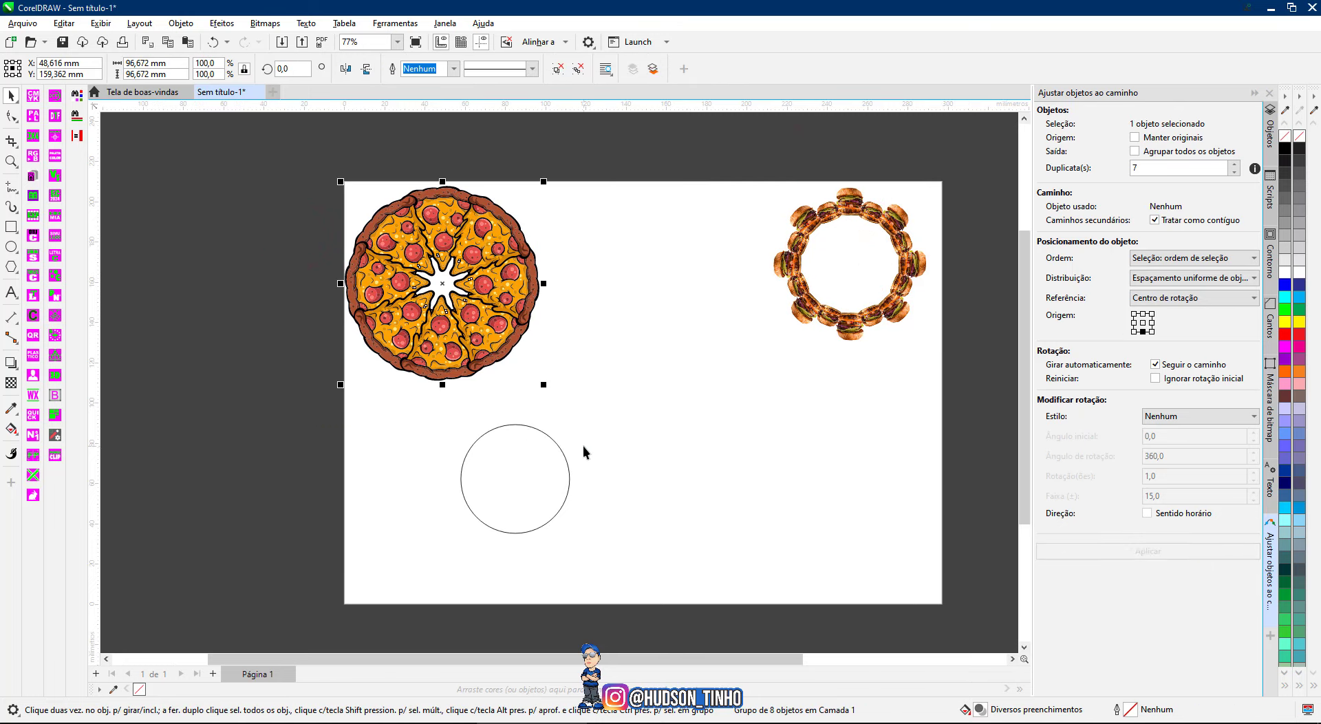
left_click_drag(690, 144, 994, 391)
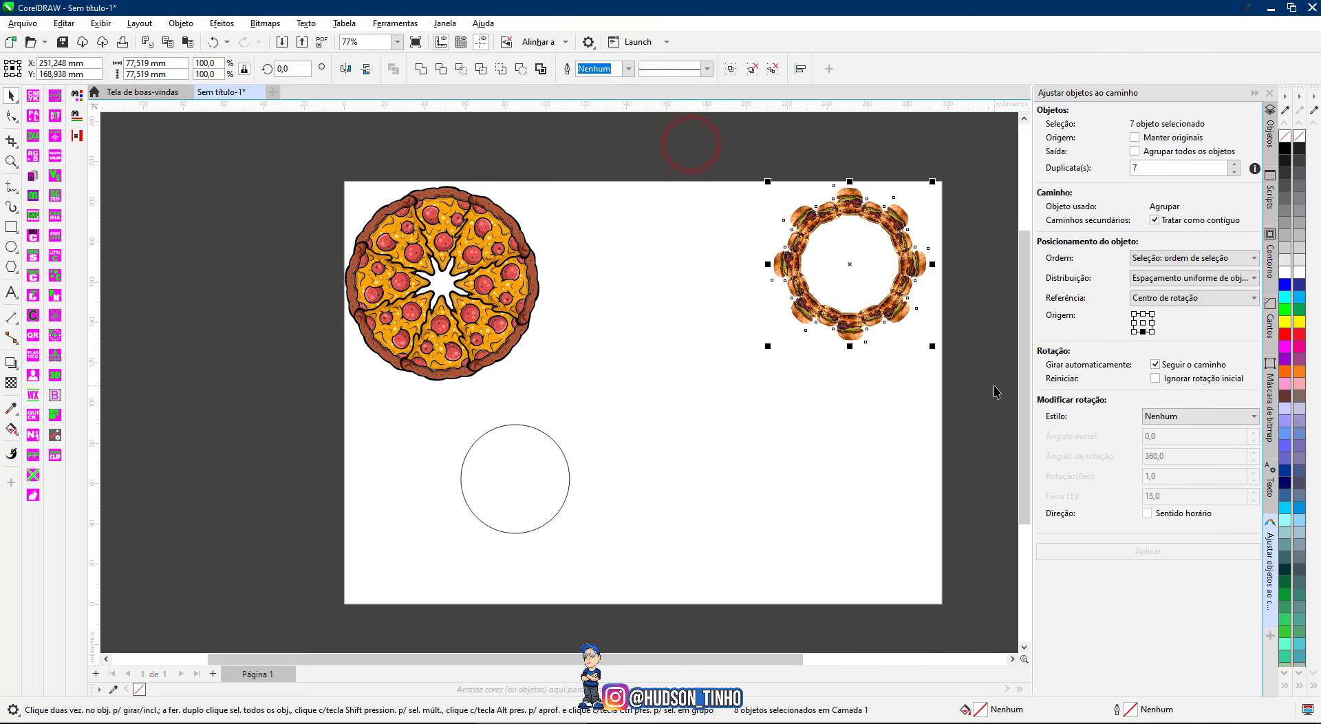
key("ctrl+g")
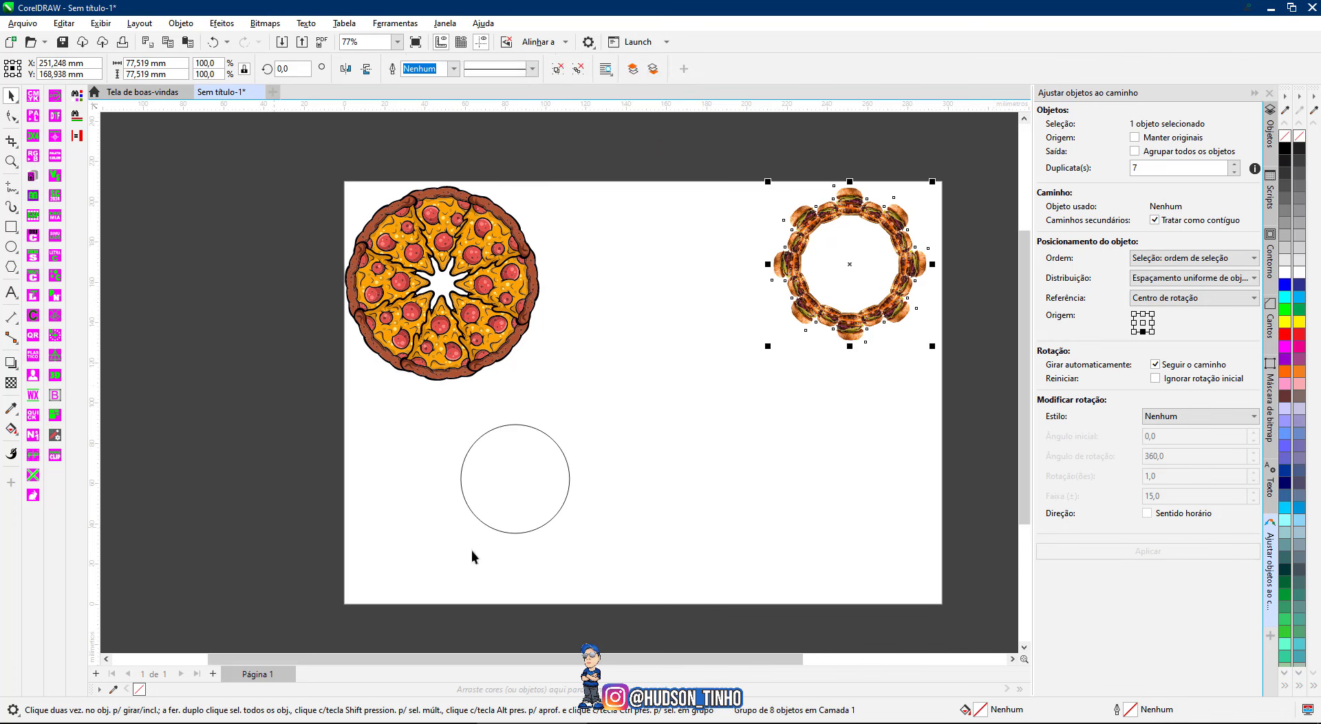
Step: Move the empty circle to the middle of the page, below and between the pizza and the burger ring
left_click_drag(490, 471, 683, 418)
scroll(647, 430, "up", 2)
mouse_move(647, 430)
left_mouse_down()
mouse_move(667, 434)
mouse_move(667, 420)
left_mouse_up()
left_click(583, 340)
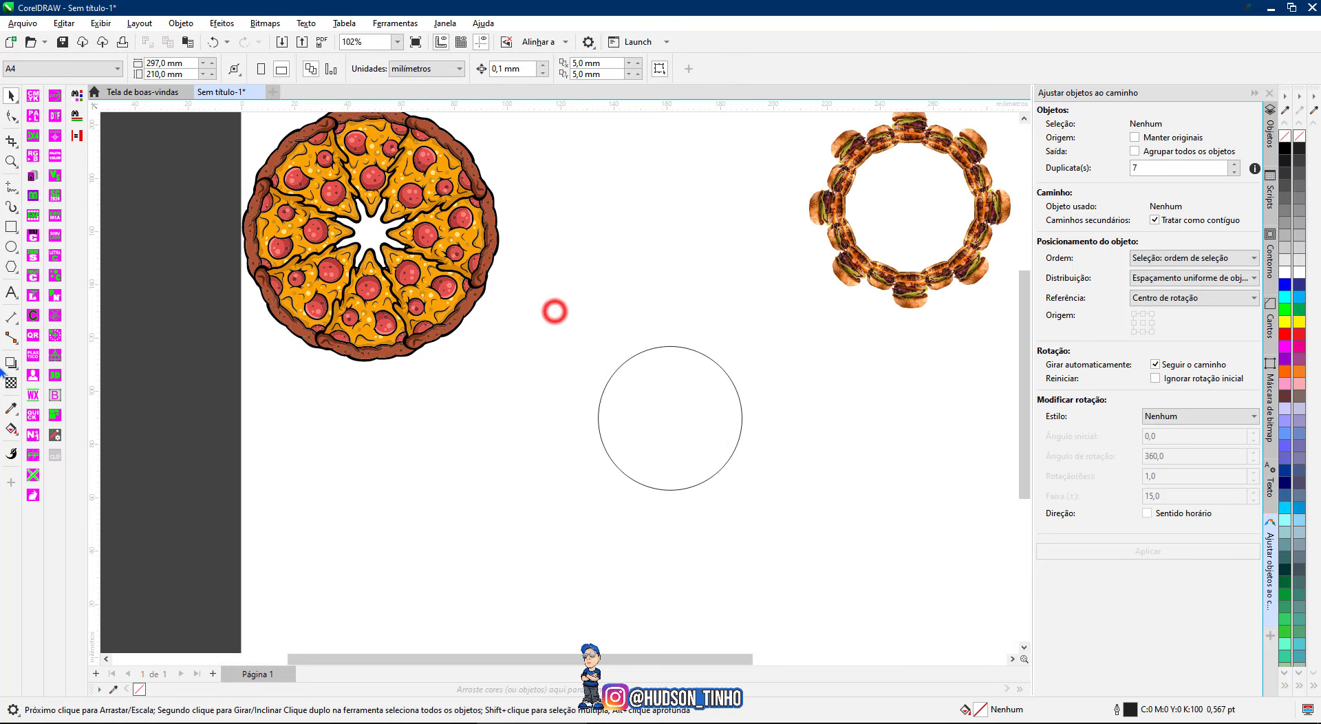
Step: Draw a five-pointed star about 12.6 mm wide and 12 mm high above the empty circle
left_click(14, 269)
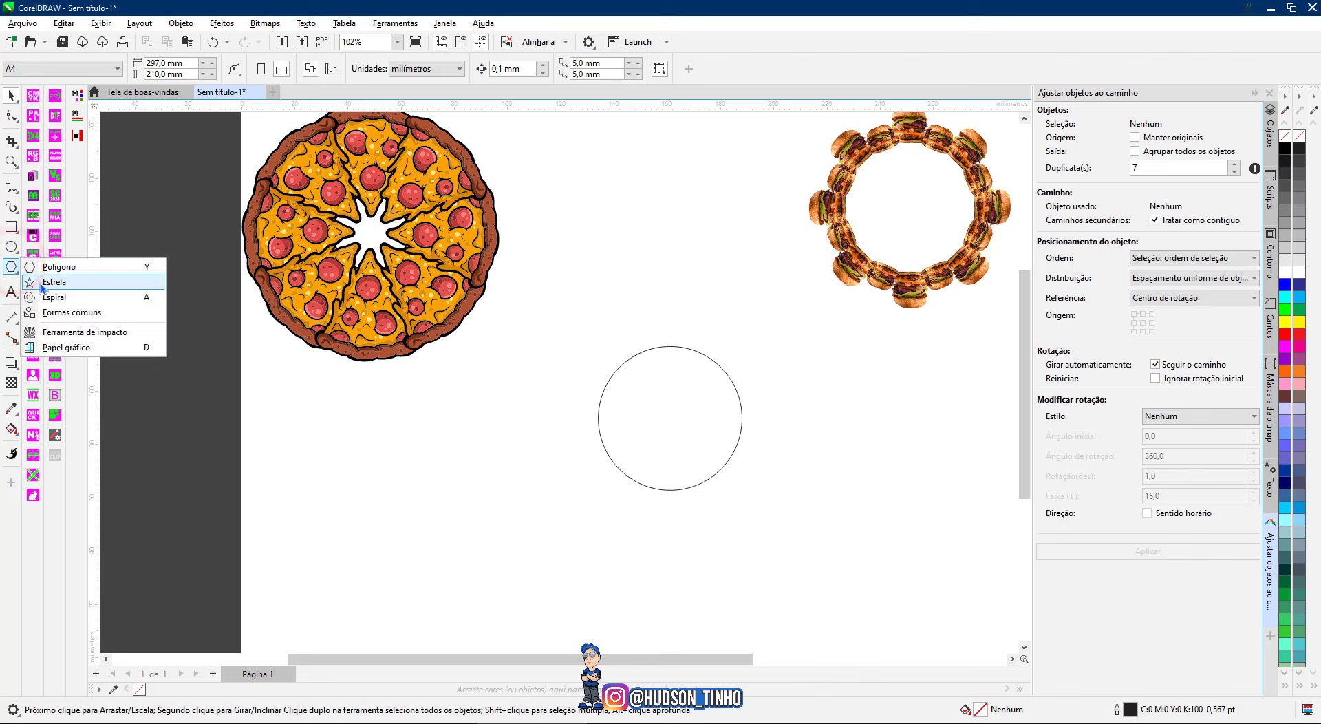
left_click(38, 279)
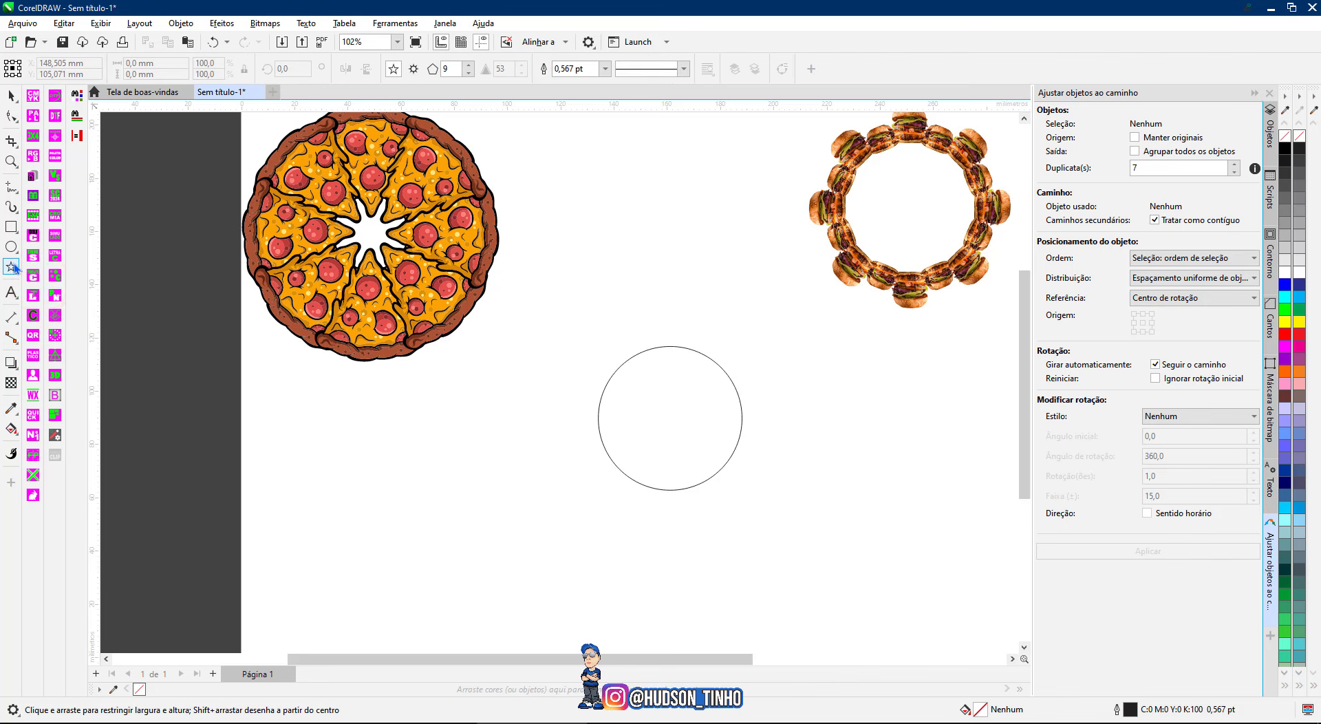
left_click(470, 73)
left_click(470, 72)
left_click(470, 73)
left_click(470, 72)
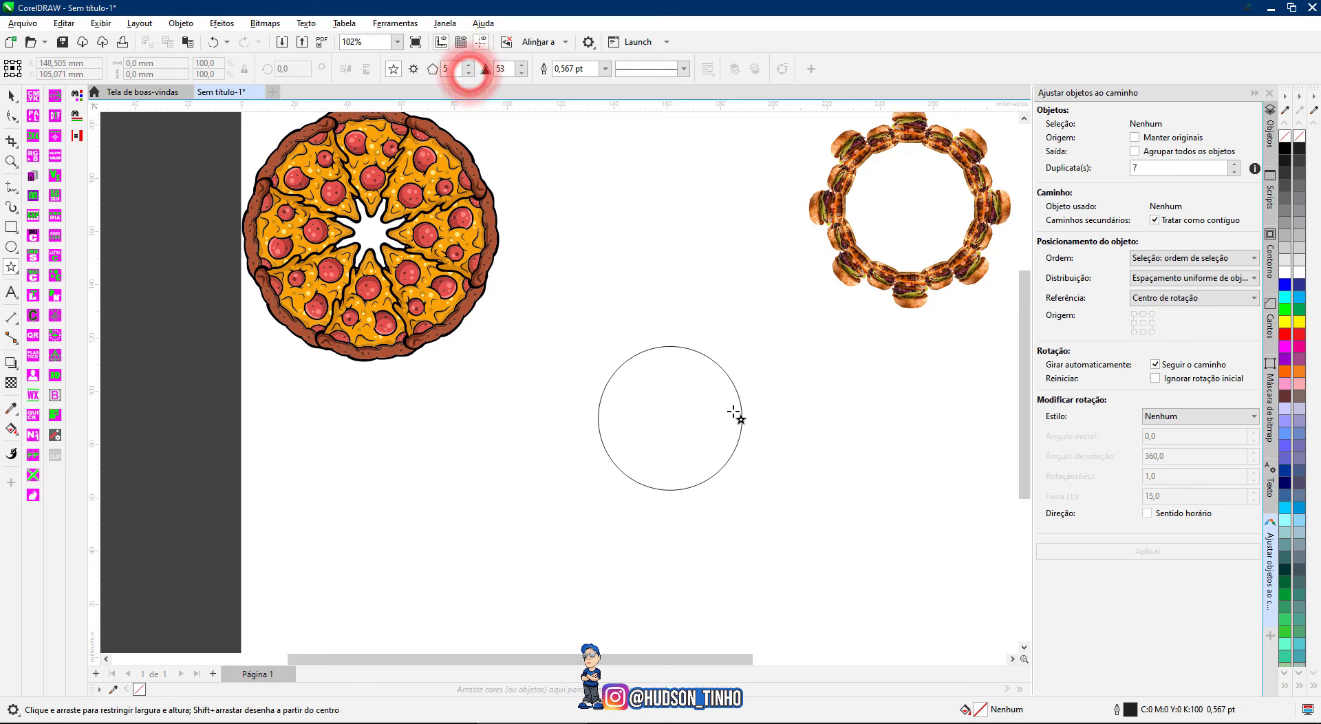
left_click_drag(647, 274, 685, 316)
scroll(687, 317, "up", 2)
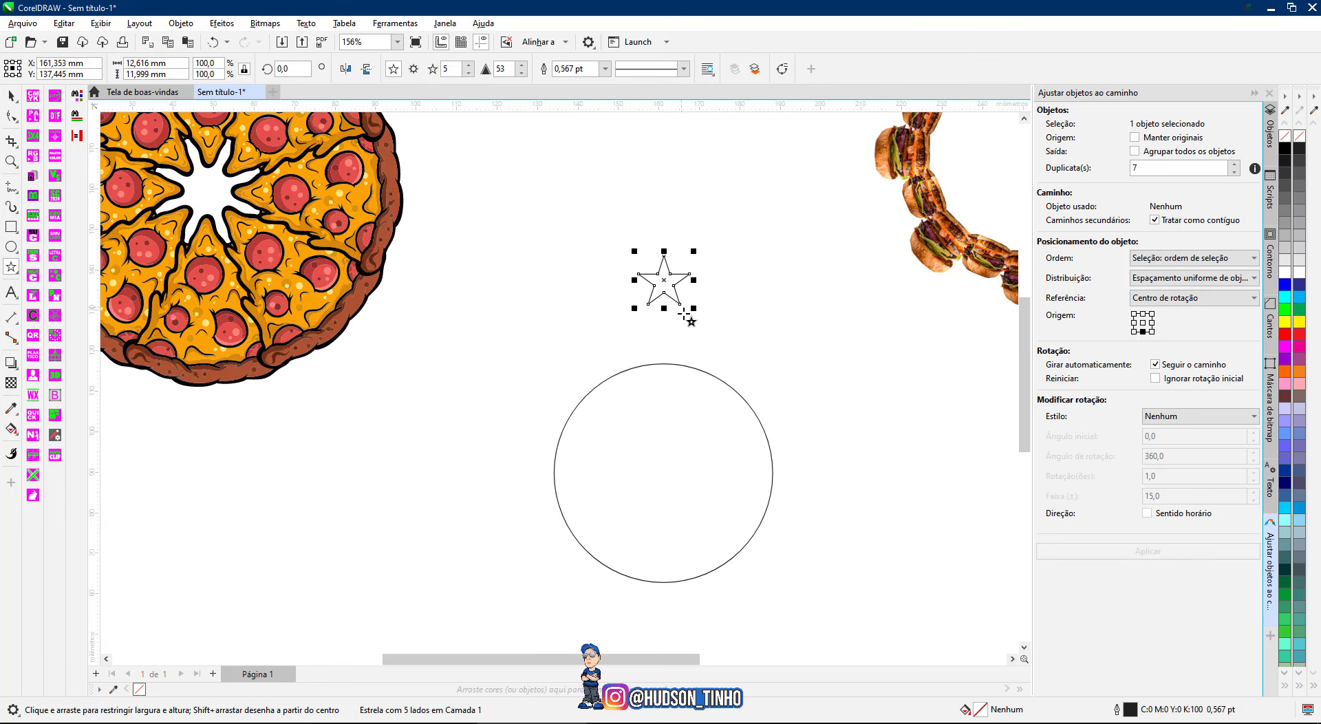
Step: Fill the star with red, enlarge it to about 17.6 mm wide and place it just above the circle
left_click(1301, 336)
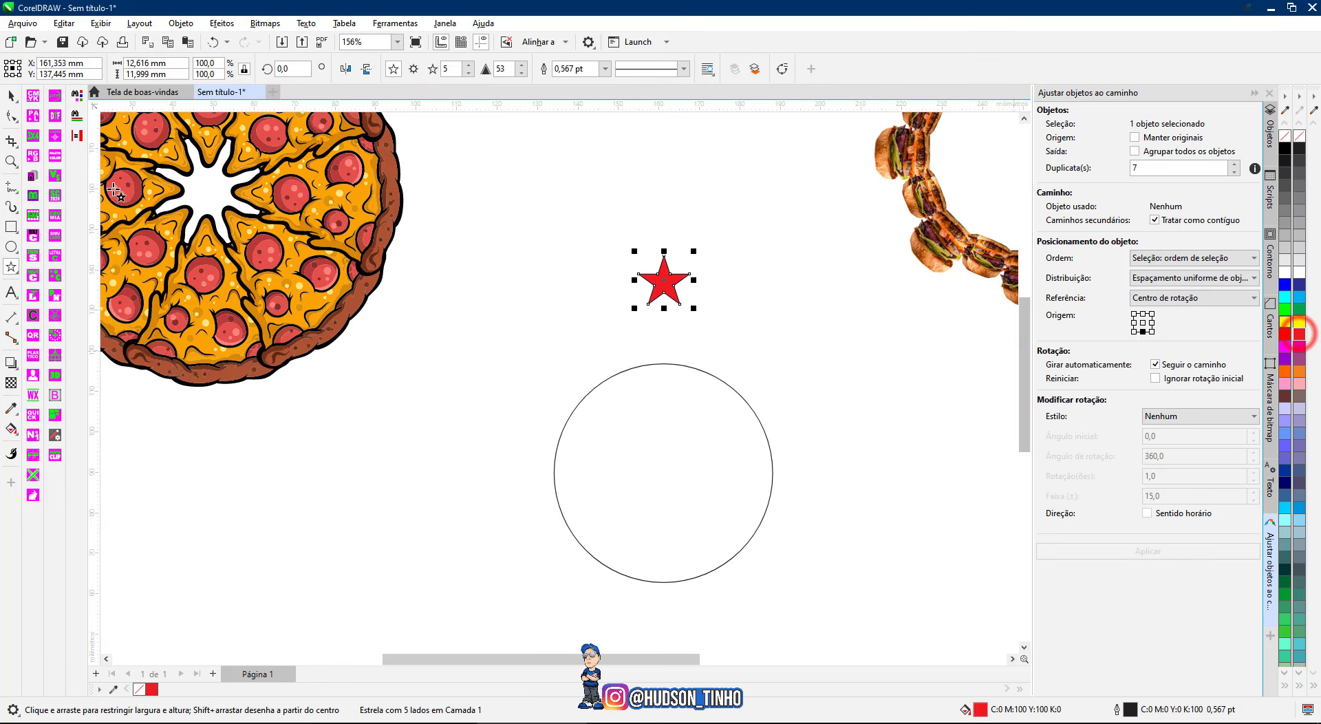
left_click(11, 95)
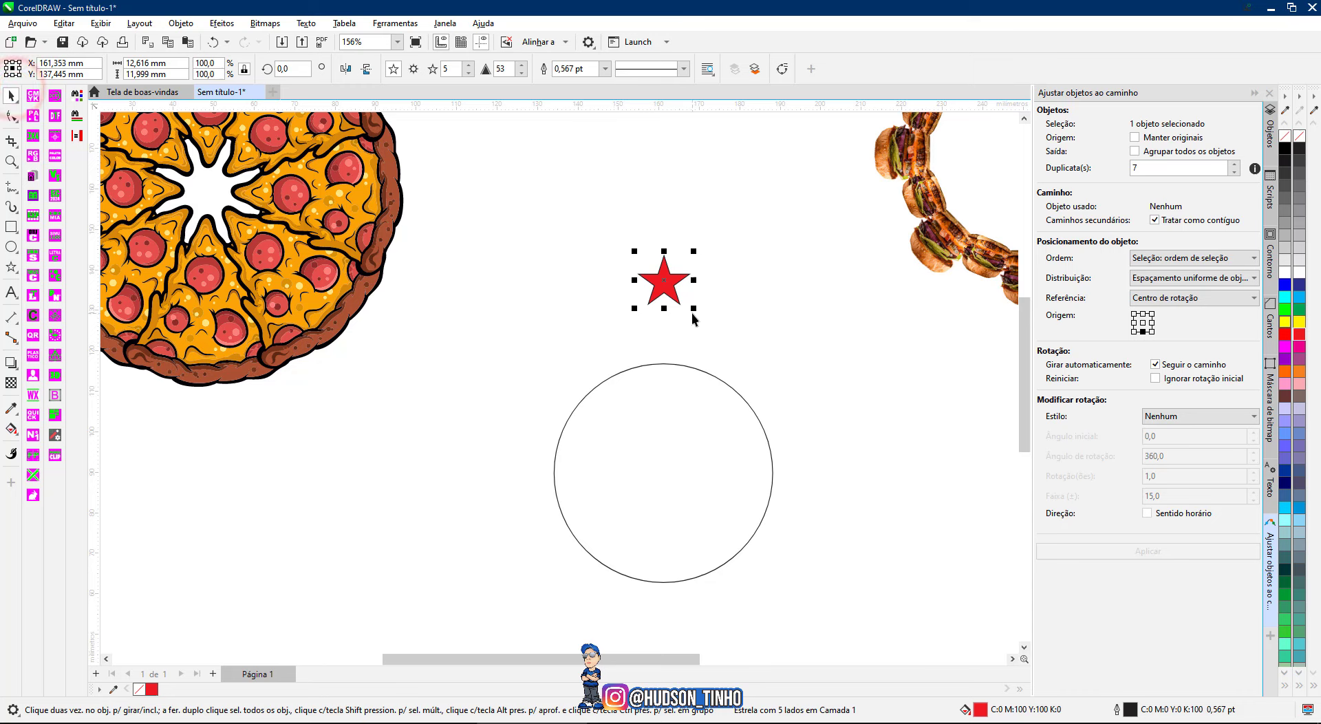
left_click_drag(694, 307, 667, 334)
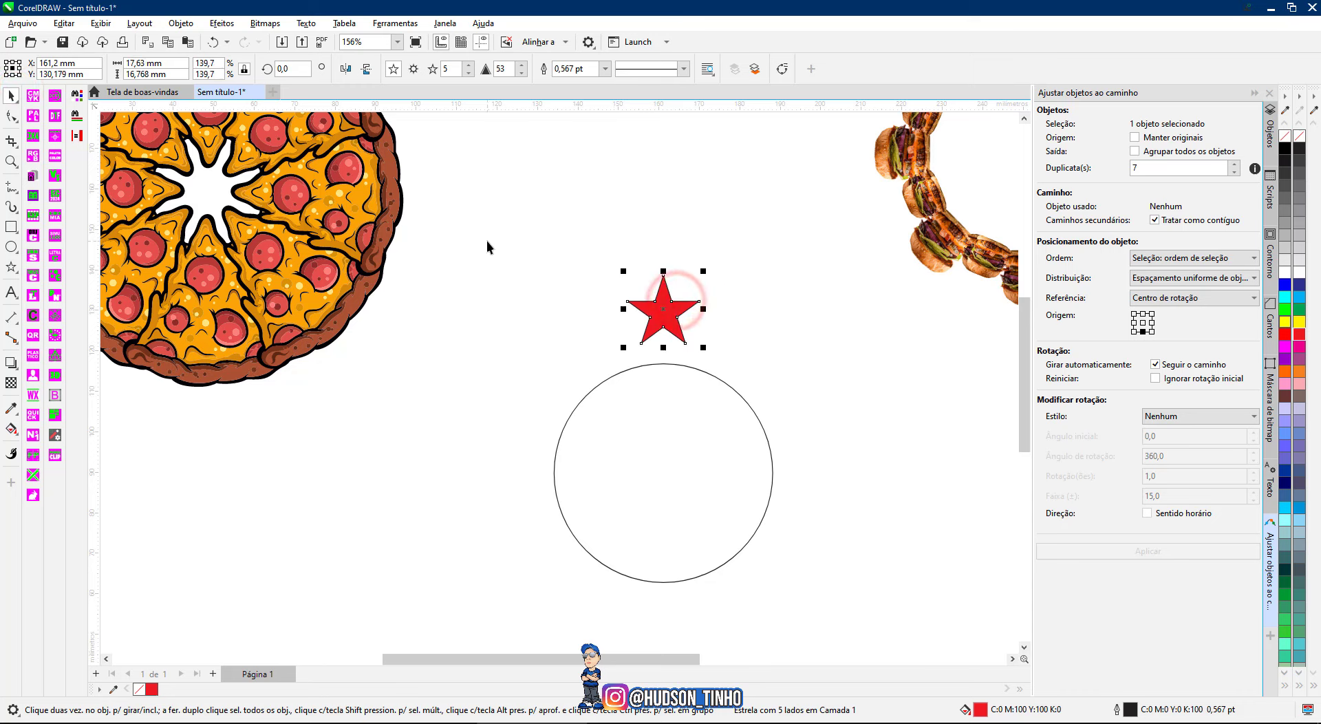
Step: Try fitting the star to the circle with 7 duplicates and the top-left point as the origin, and undo it
left_click_drag(478, 239, 853, 618)
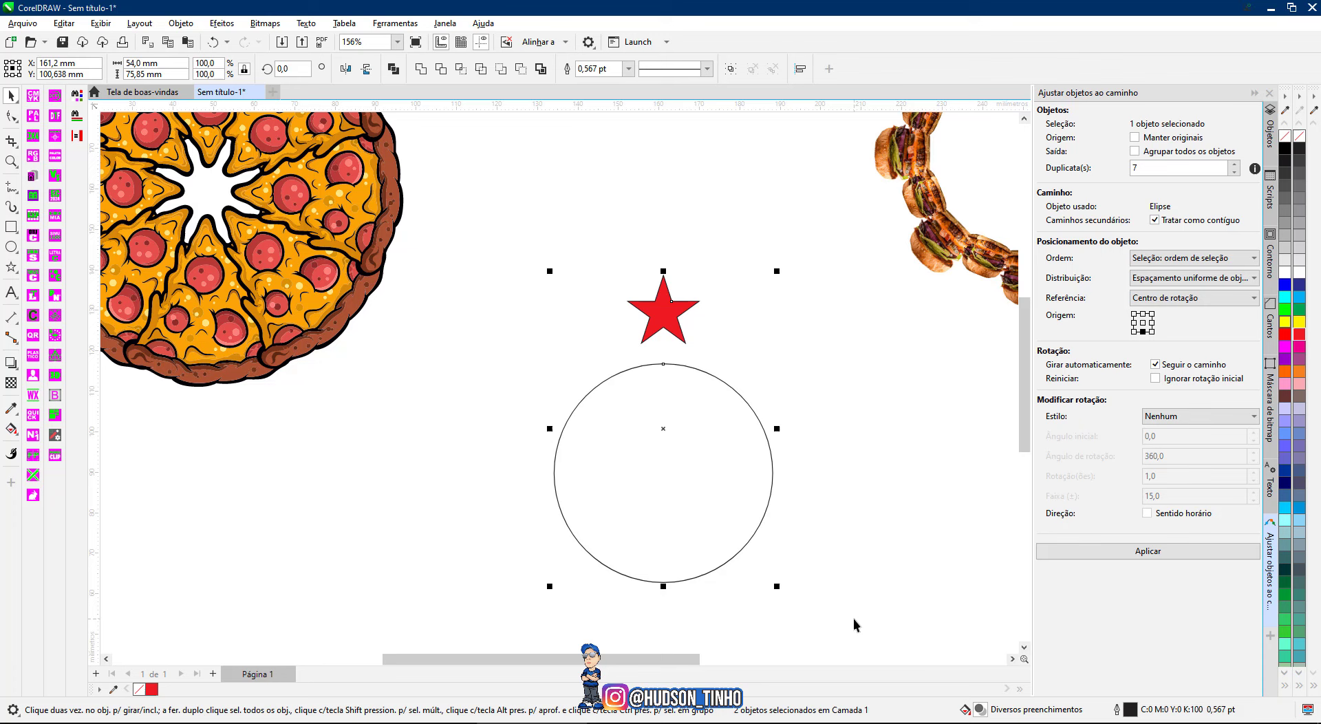
left_click(1134, 314)
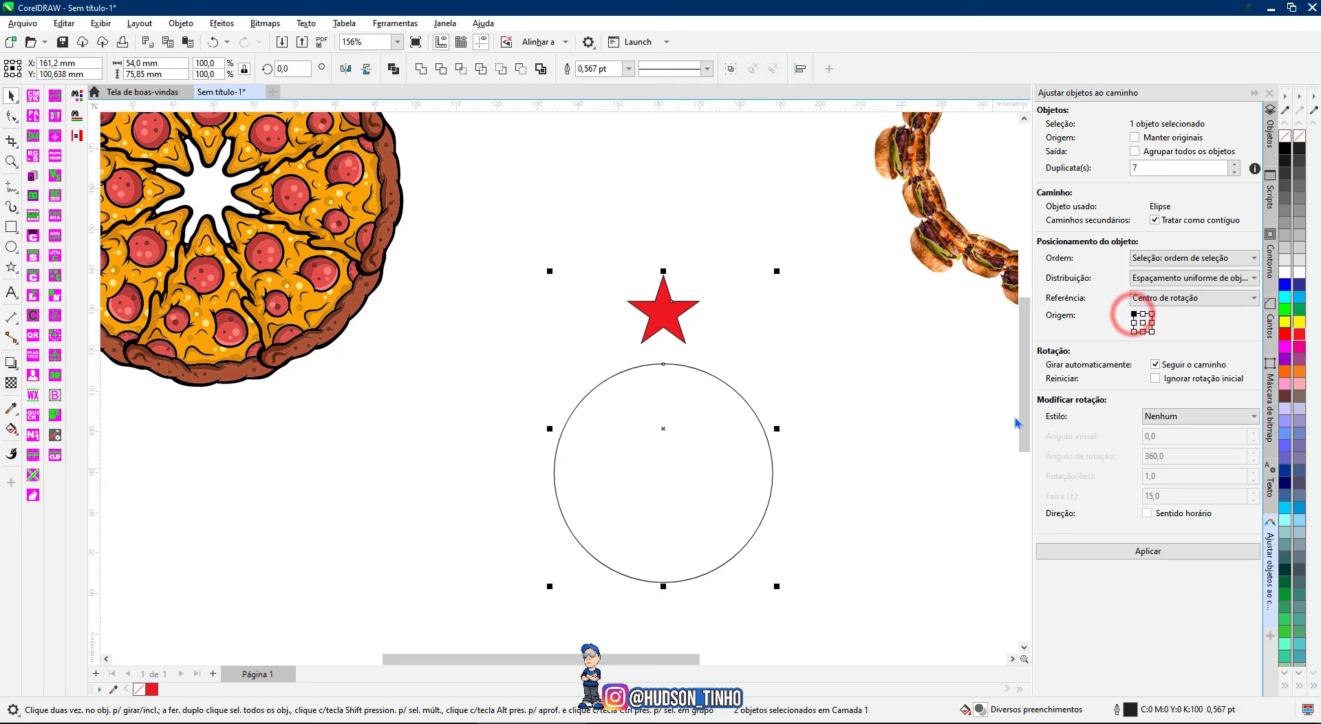
left_click(1135, 553)
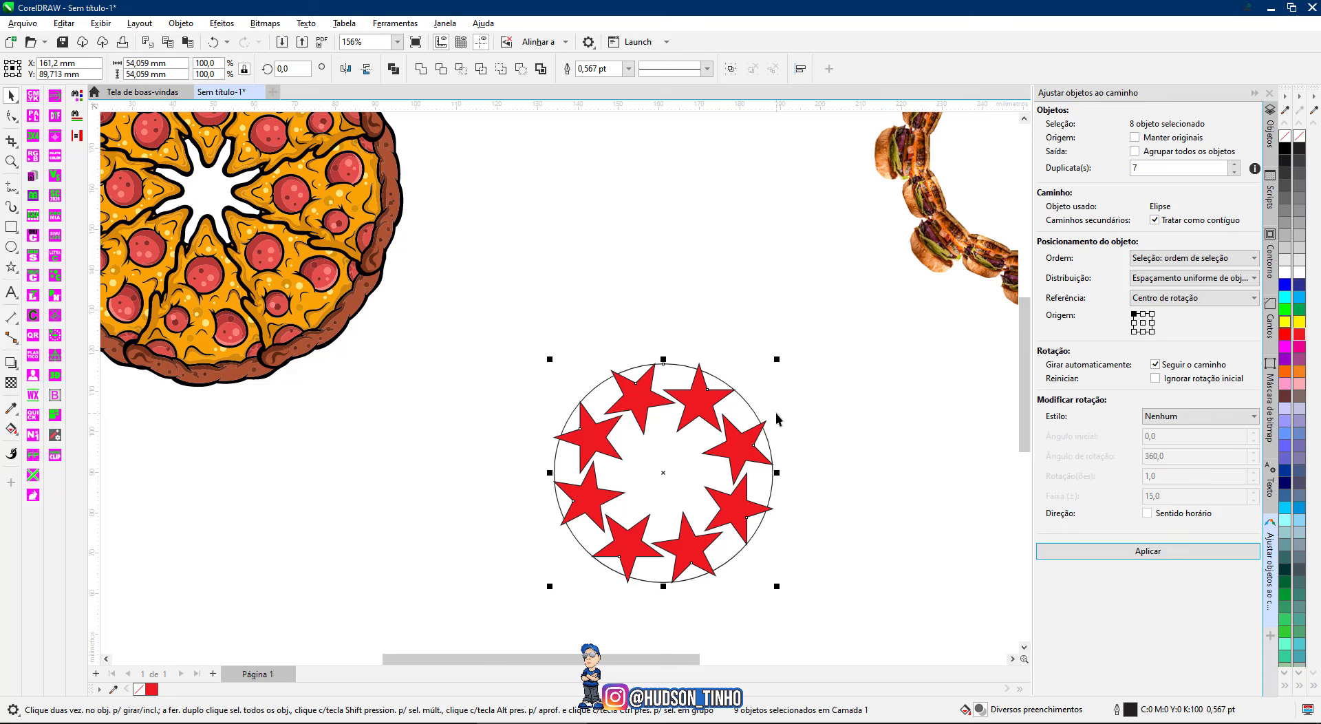
key("ctrl+z")
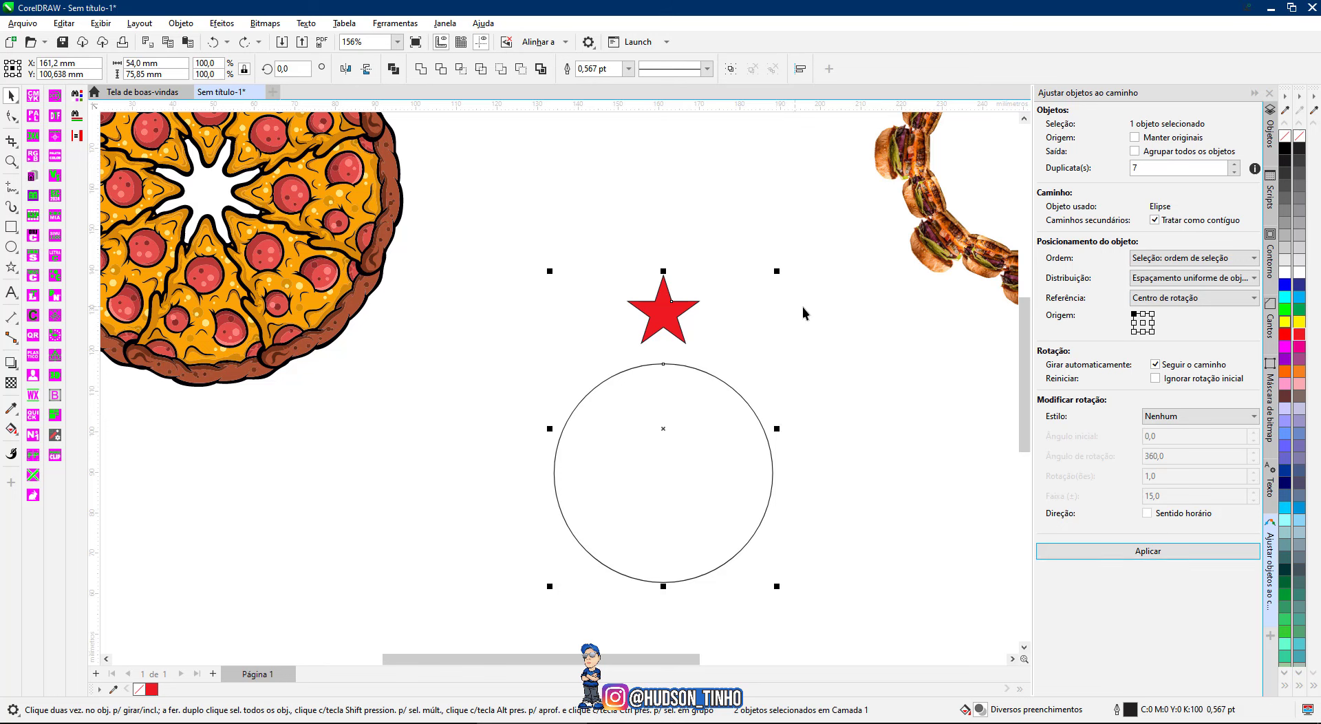
Step: Change the origin to the centre point, try fitting the star to the circle with 7 duplicates, and undo the fit
left_click(1143, 322)
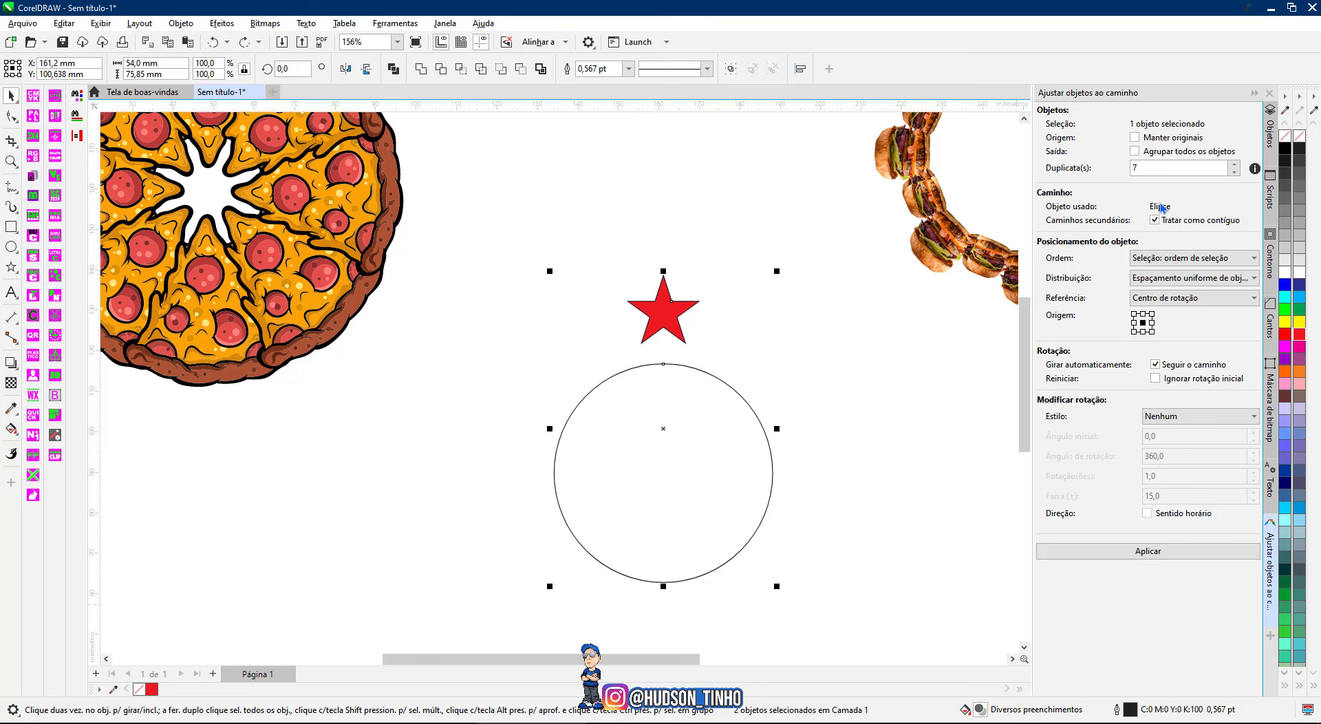
left_click(1134, 553)
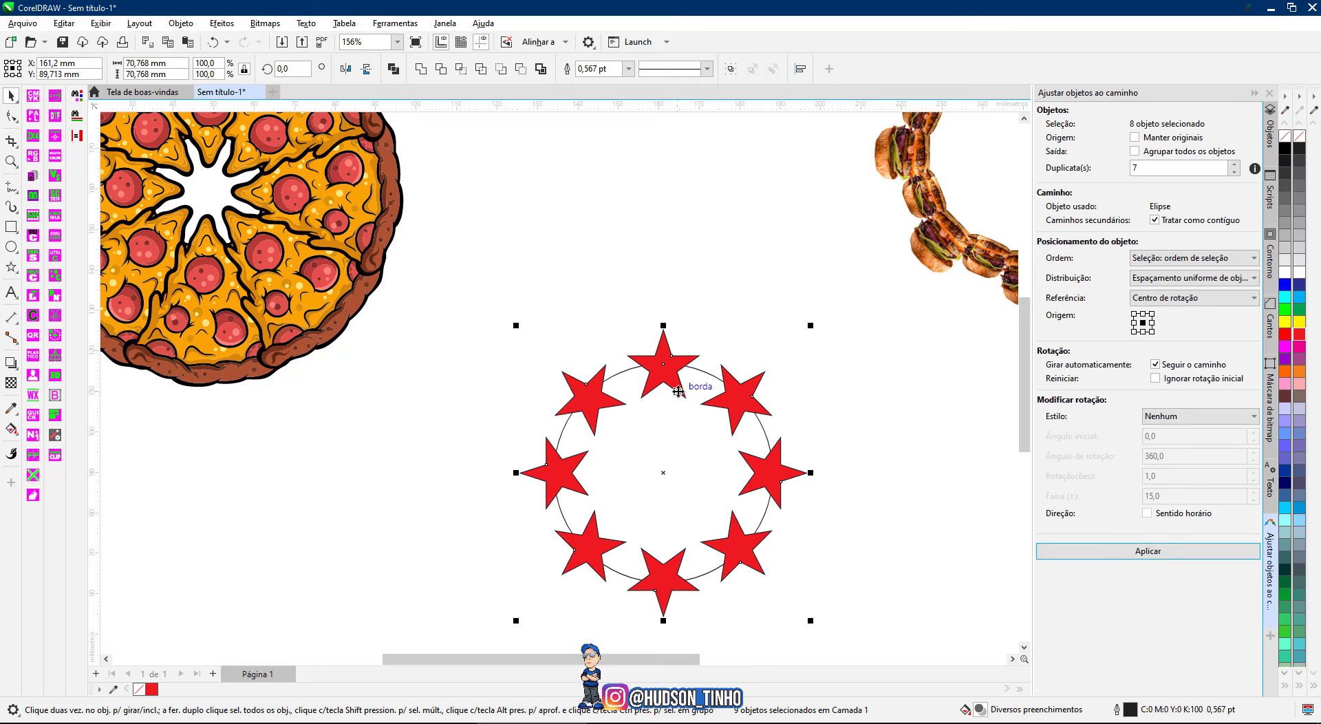
key("ctrl+z")
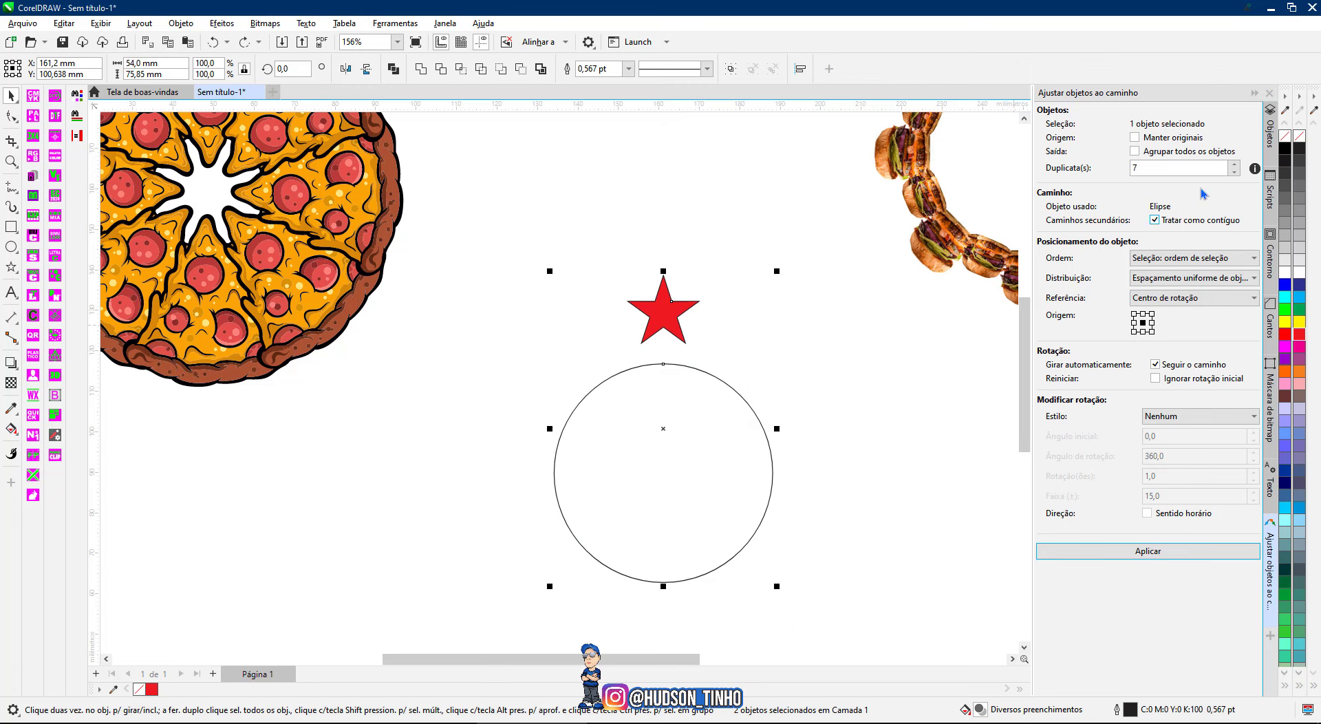
Step: Set the duplicates to 13 and fit the star to the circle
left_click(1234, 165)
left_click(1234, 165)
left_click(1233, 164)
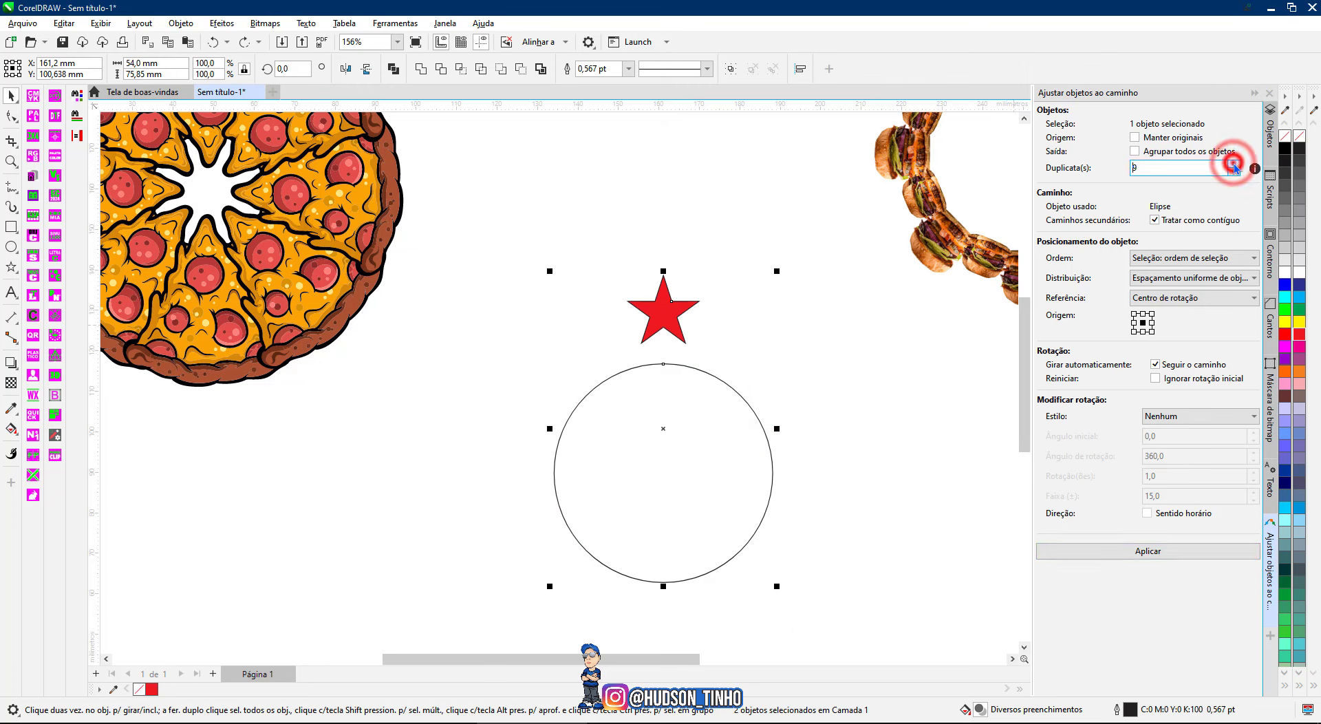
left_click(1234, 164)
left_click(1234, 165)
left_click(1234, 164)
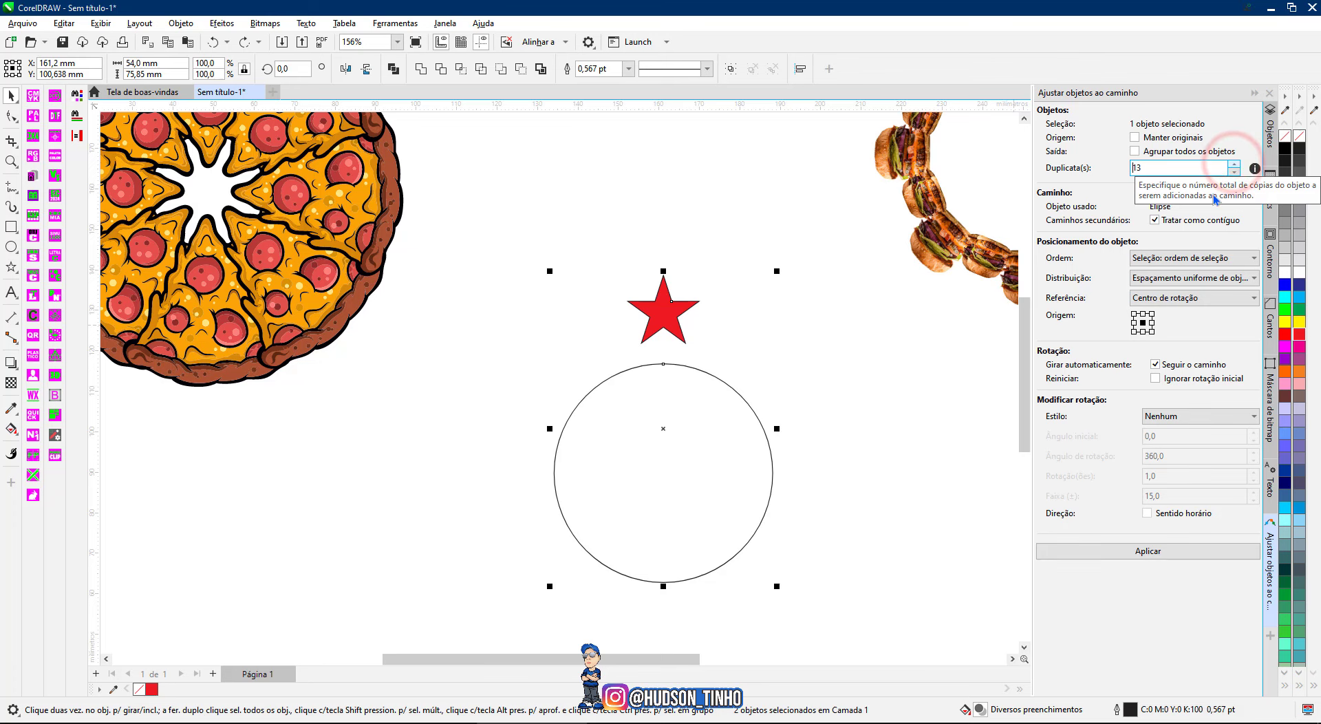
left_click(1170, 555)
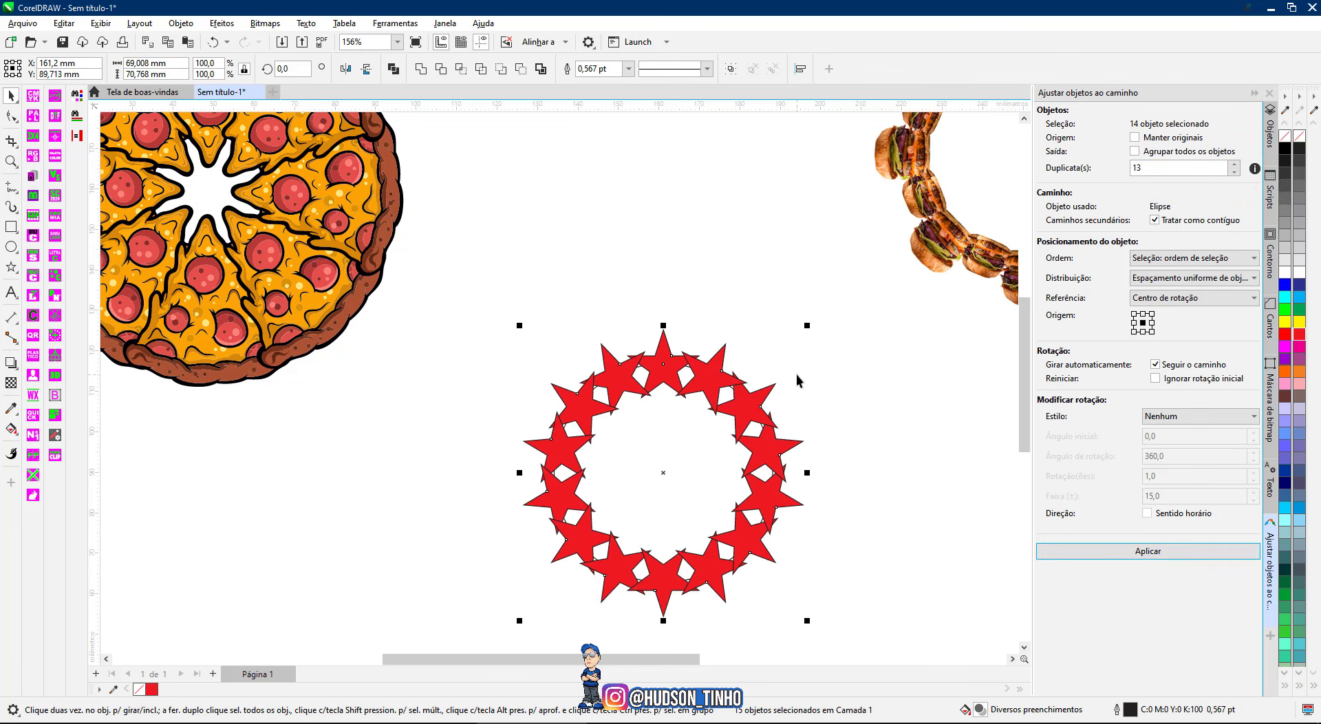
Step: Place the star ring between the pizza and burgers at about X 158 mm, Y 164 mm, and the circle below the pizza
left_click(540, 237)
scroll(613, 472, "down", 3)
left_click(628, 474)
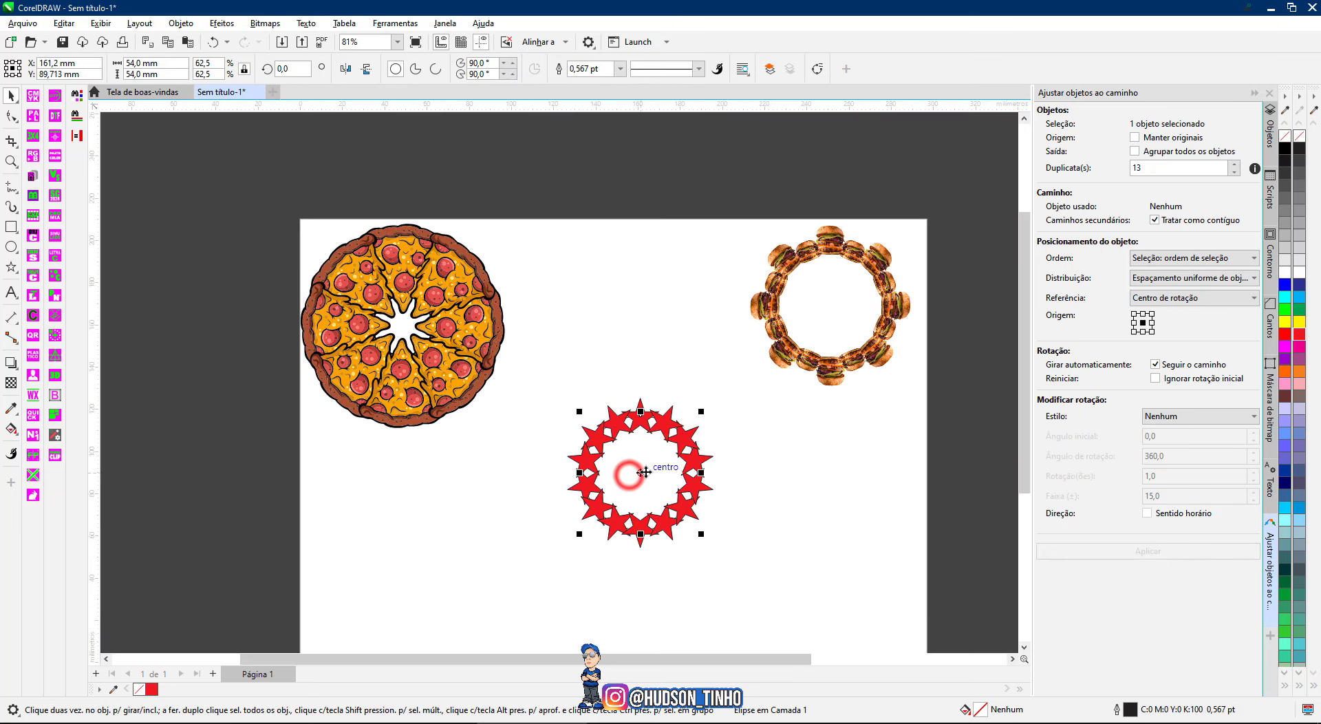
left_click_drag(645, 472, 803, 505)
left_click_drag(517, 383, 725, 586)
left_click_drag(680, 519, 673, 364)
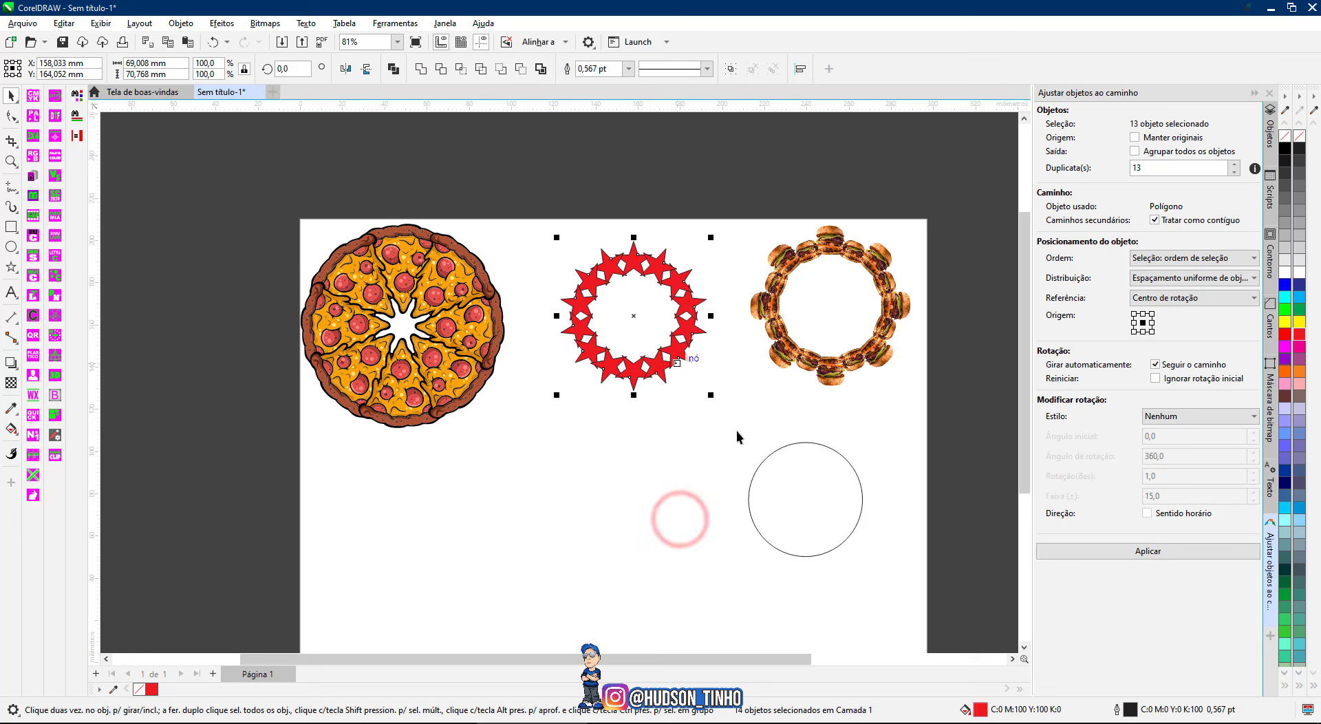
left_click_drag(837, 492, 616, 497)
left_click_drag(591, 451, 383, 460)
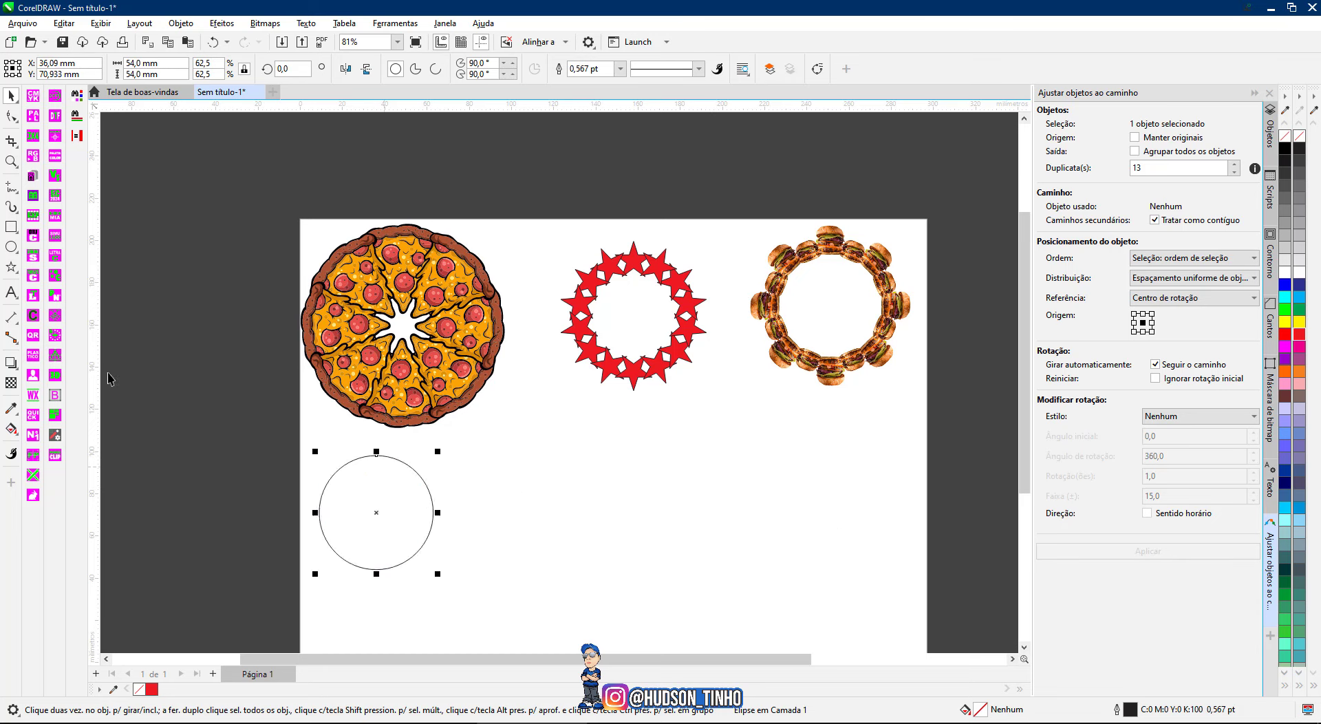
Step: Draw an open wavy B-Spline curve about 193 mm wide and 37.5 mm high to the right of the empty circle
left_click(5, 186)
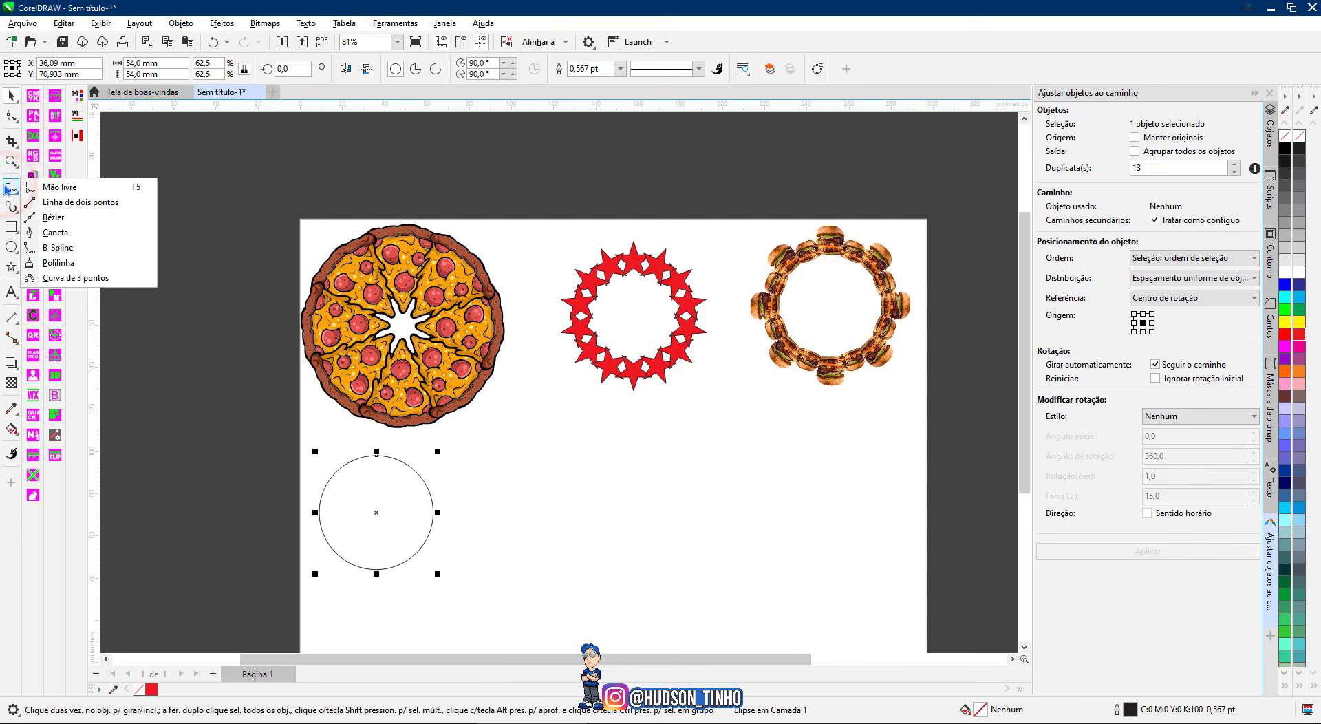
left_click(11, 199)
left_click(11, 185)
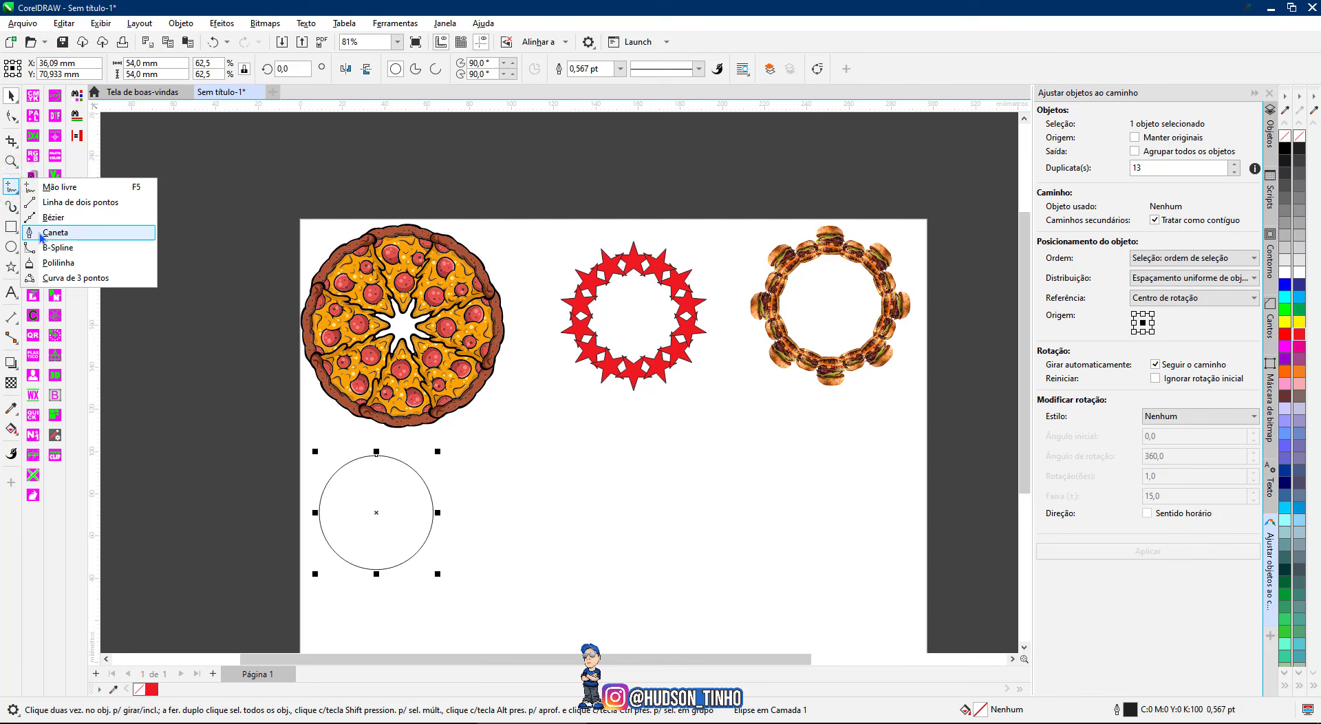
left_click(35, 251)
left_click(505, 512)
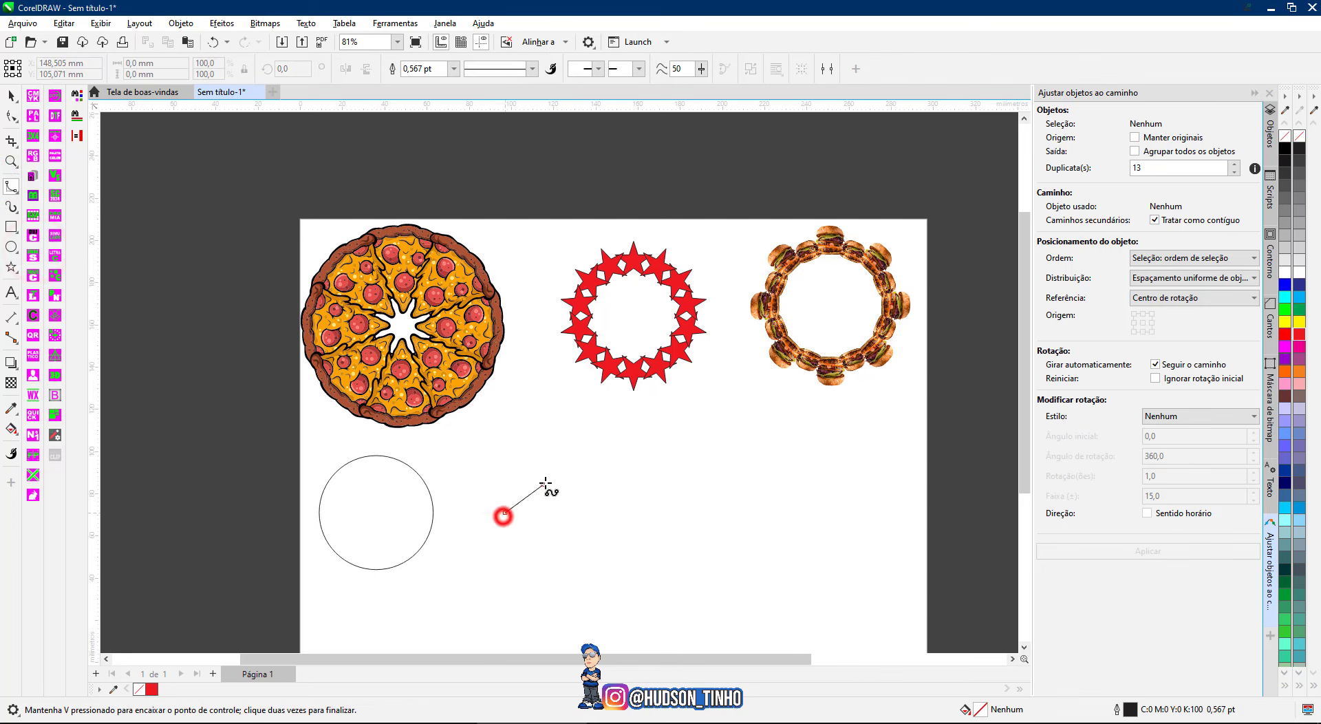
left_click(550, 476)
left_click(598, 468)
left_click(657, 491)
left_click(677, 512)
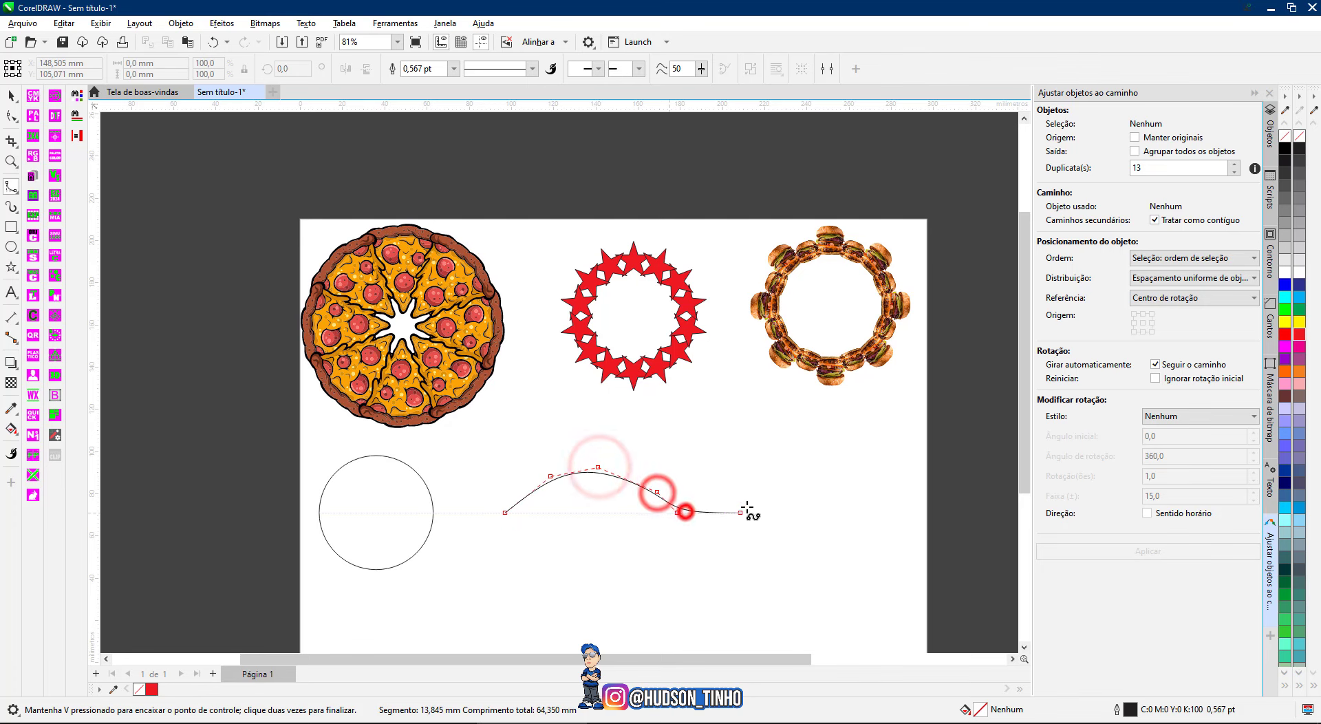
left_click(749, 512)
left_click(792, 470)
left_click(810, 446)
left_click(861, 433)
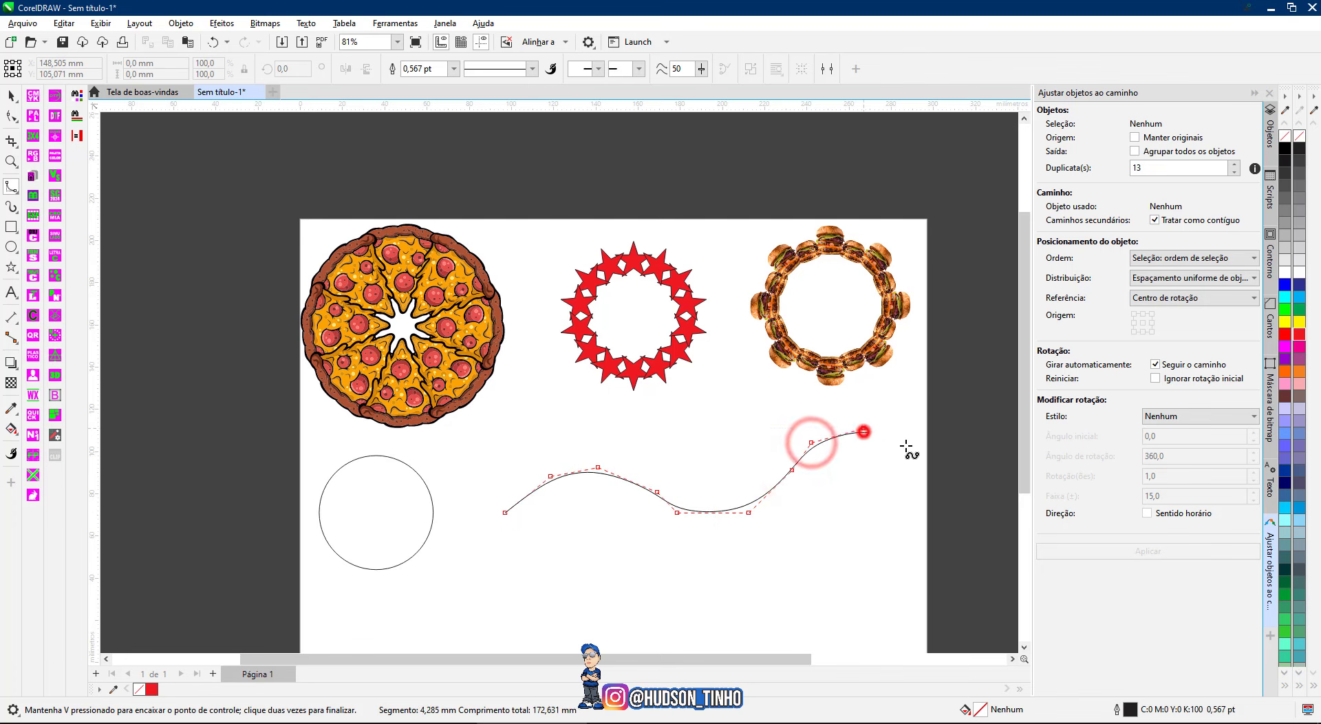
double_click(907, 445)
scroll(546, 496, "up", 2)
scroll(717, 490, "down", 2)
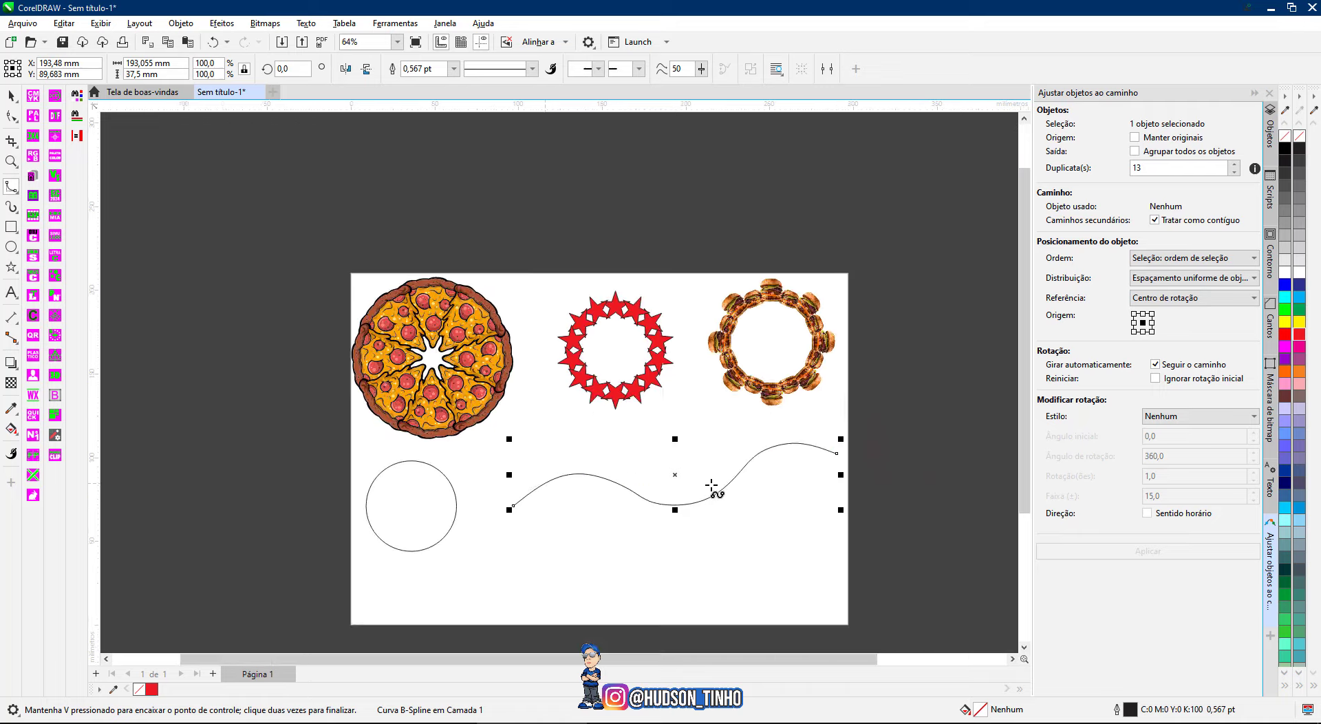
Step: Draw a five-sided polygon about 13 mm wide and 12.5 mm high between the star ring and the wavy curve
scroll(605, 454, "up", 2)
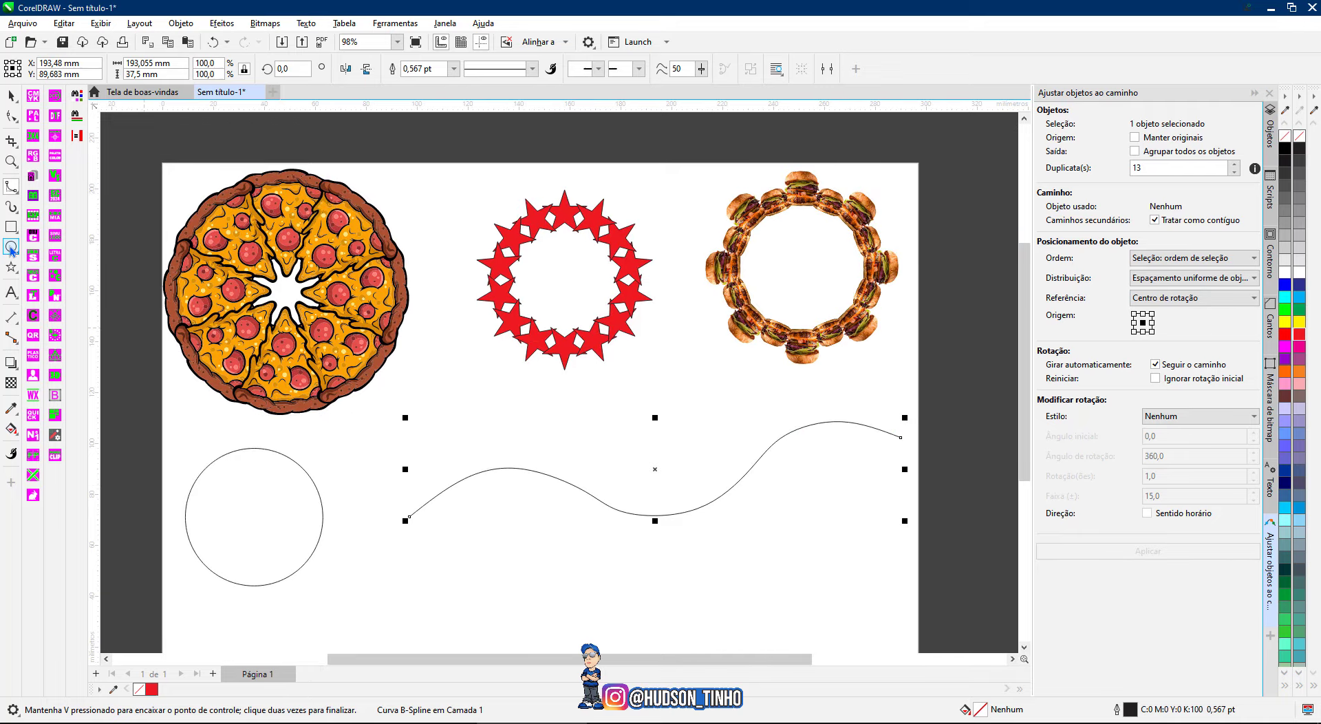
left_click(15, 270)
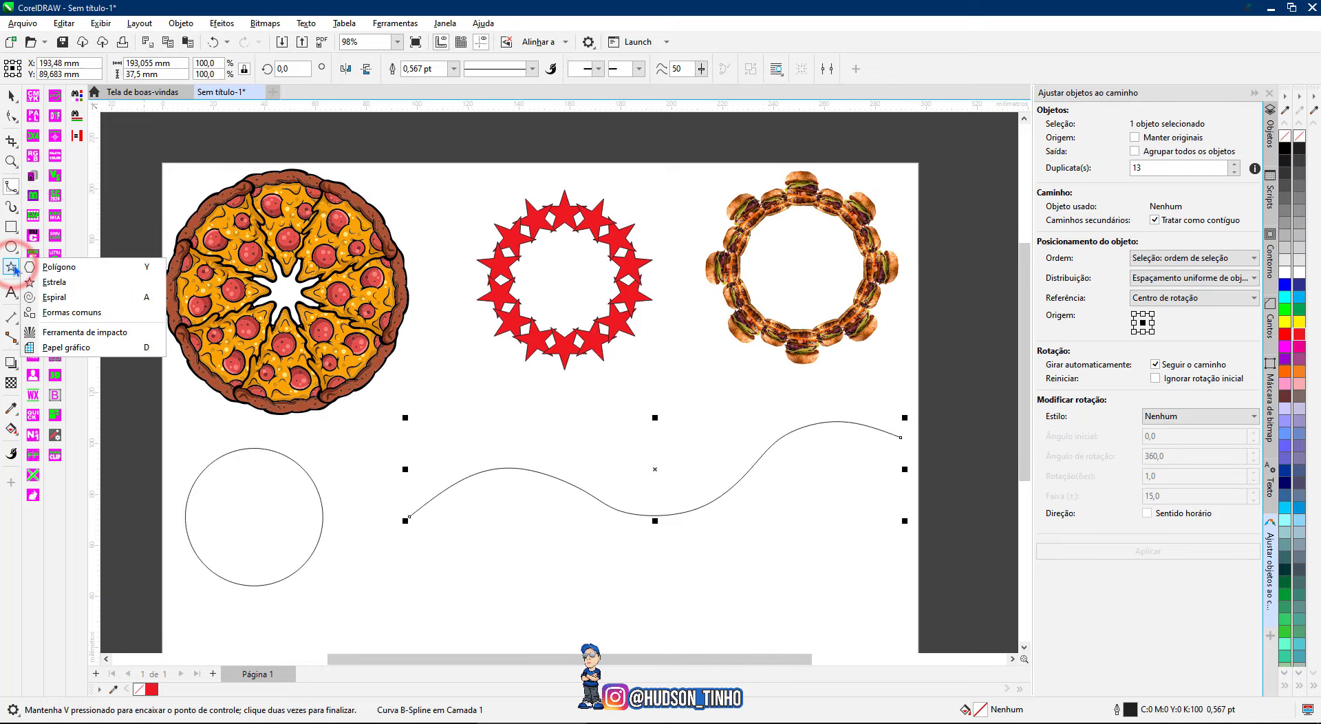
left_click(59, 266)
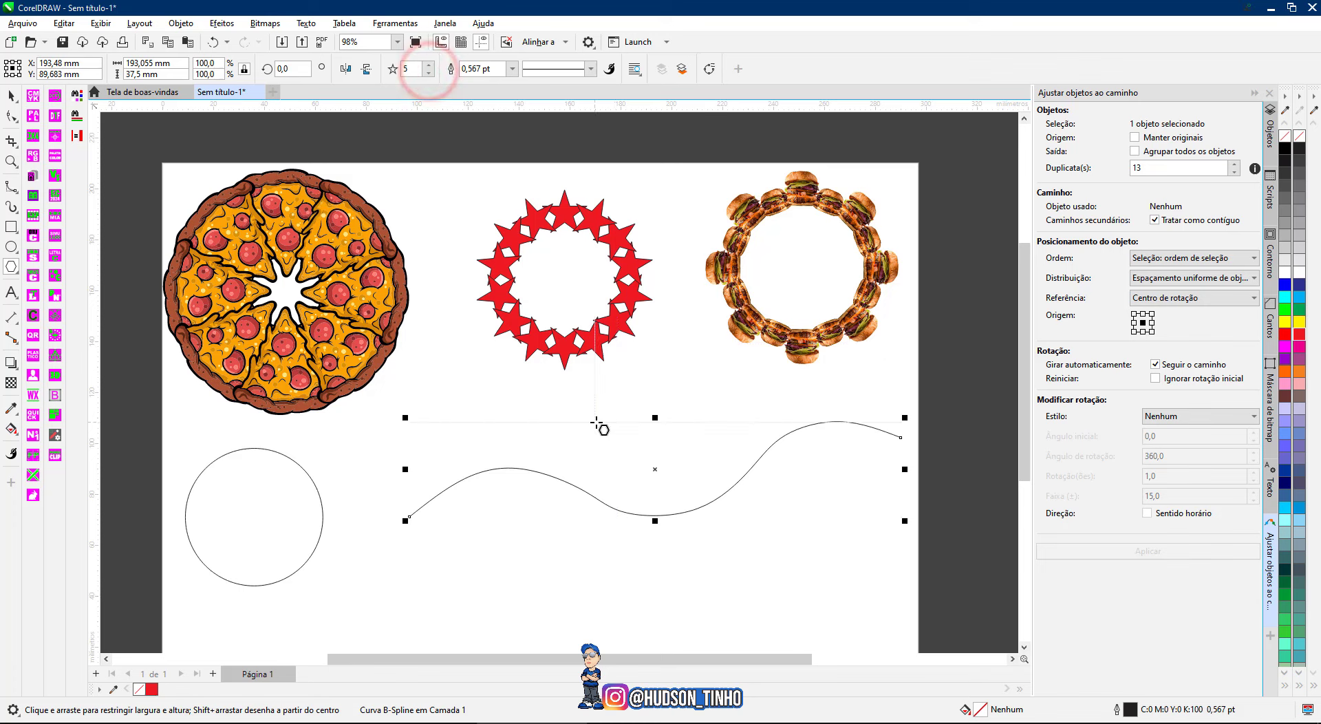
left_click_drag(518, 395, 560, 434)
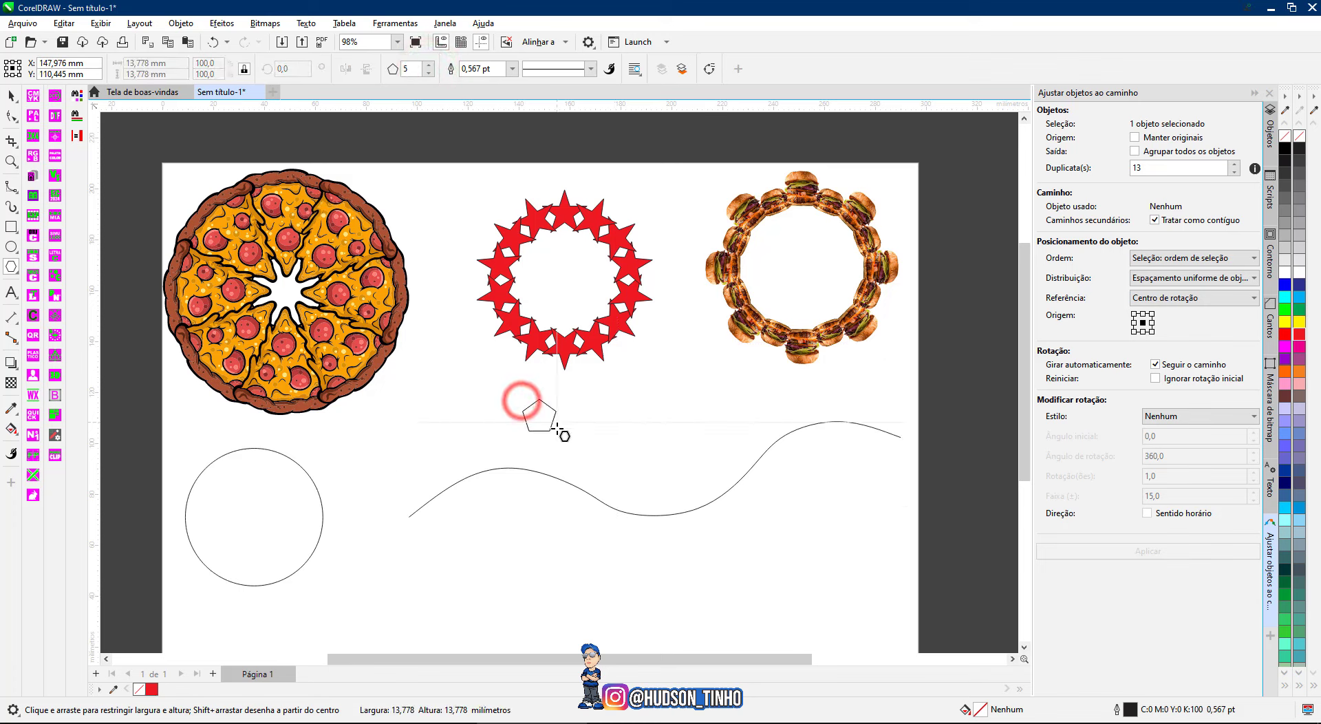
left_click(12, 95)
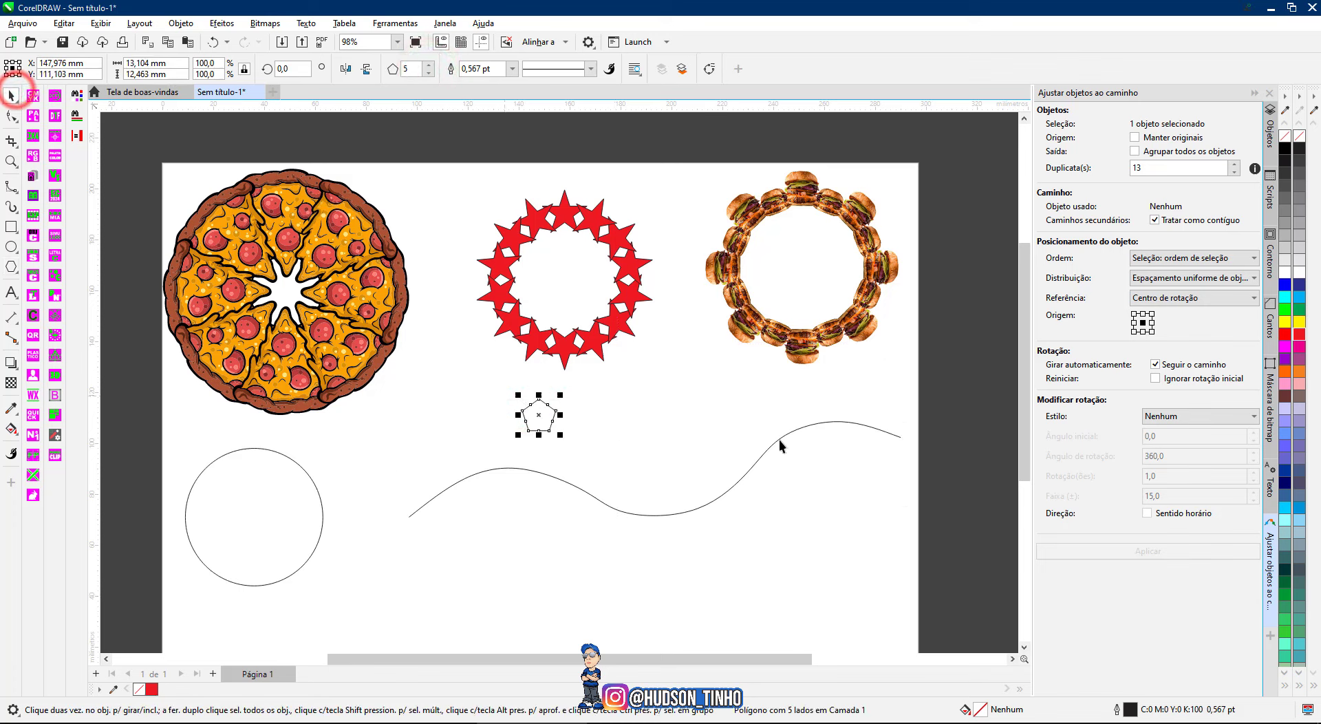
Step: Fill the pentagon with cyan and place it just above the left end of the wavy curve
left_click(1299, 284)
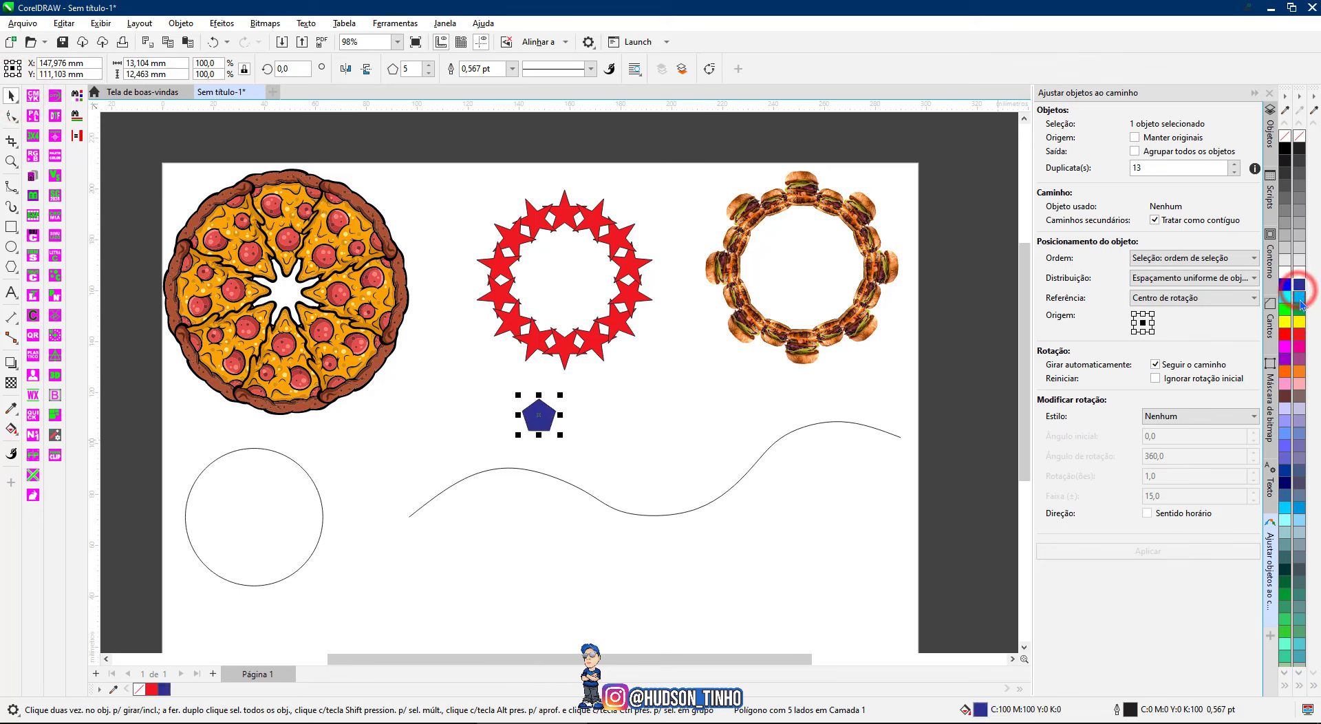
left_click(1299, 296)
left_click_drag(543, 417, 431, 449)
left_click_drag(953, 584, 355, 375)
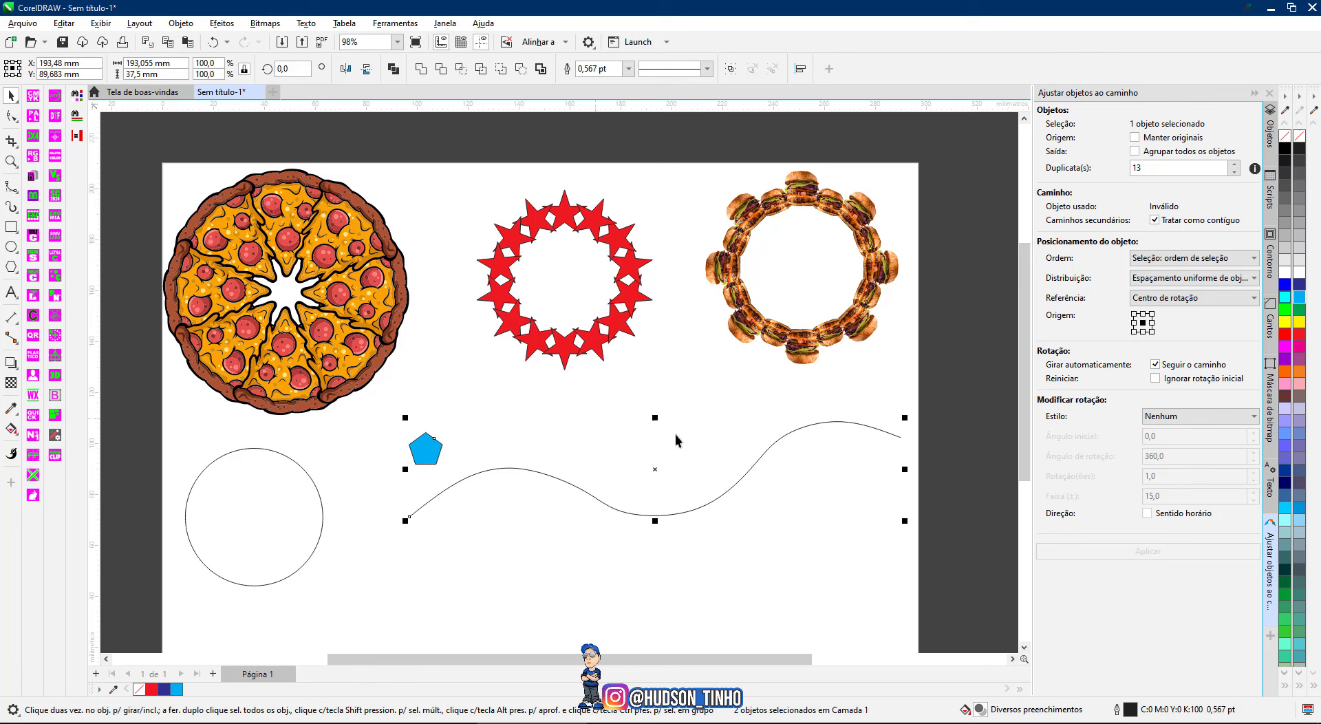
left_click(470, 386)
left_click(596, 494)
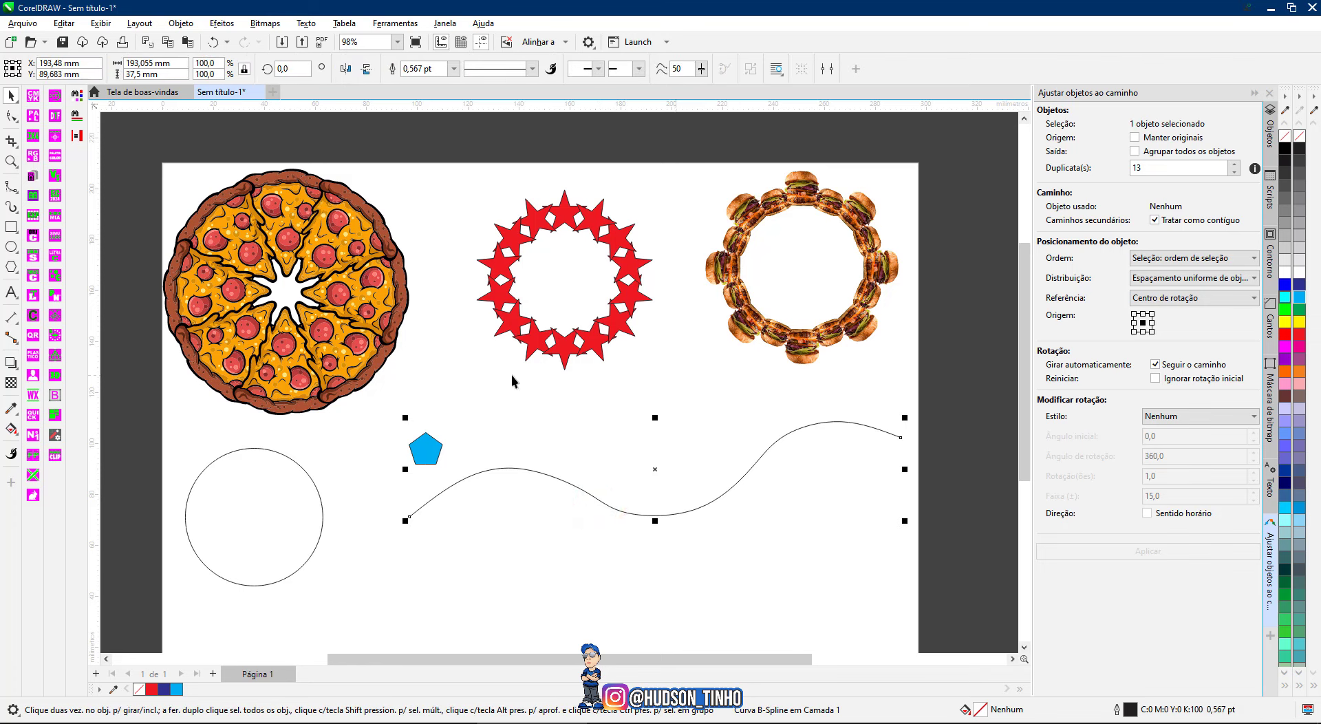
left_click(432, 448)
left_click(614, 414)
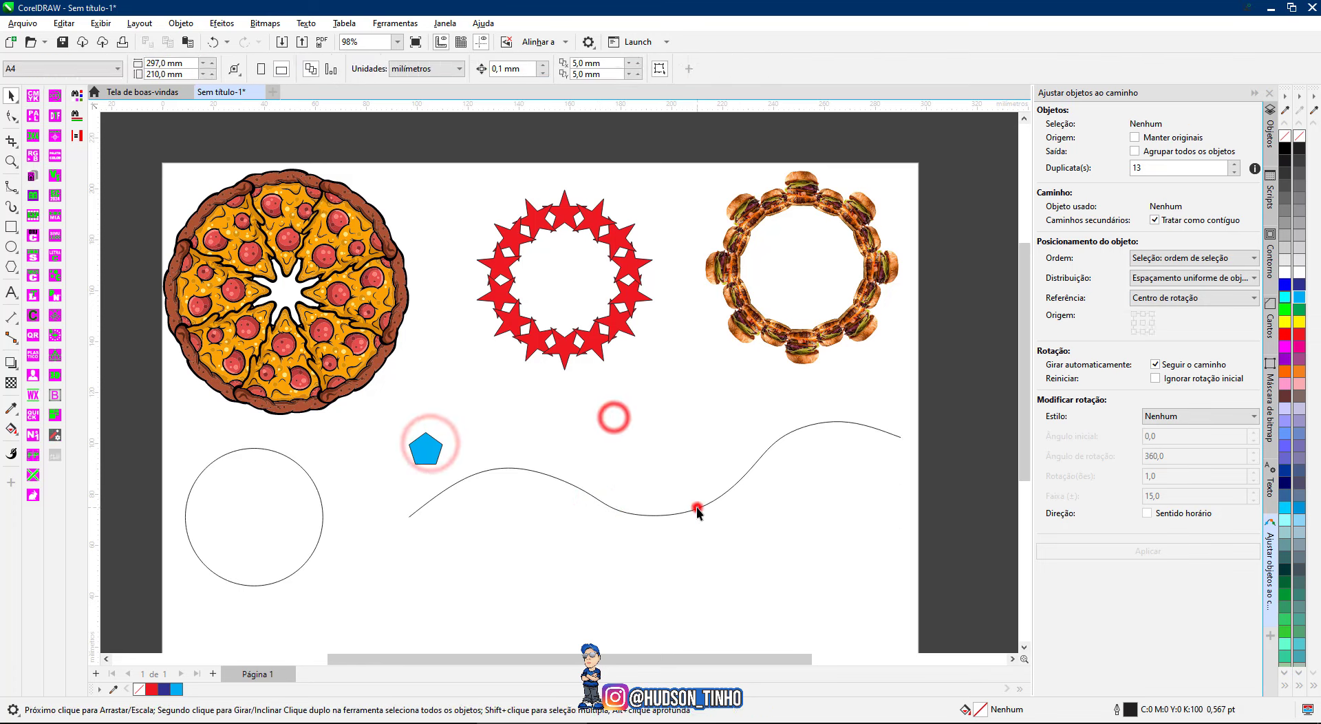
Step: Convert the wavy B-Spline object to ordinary curves
left_click(696, 507)
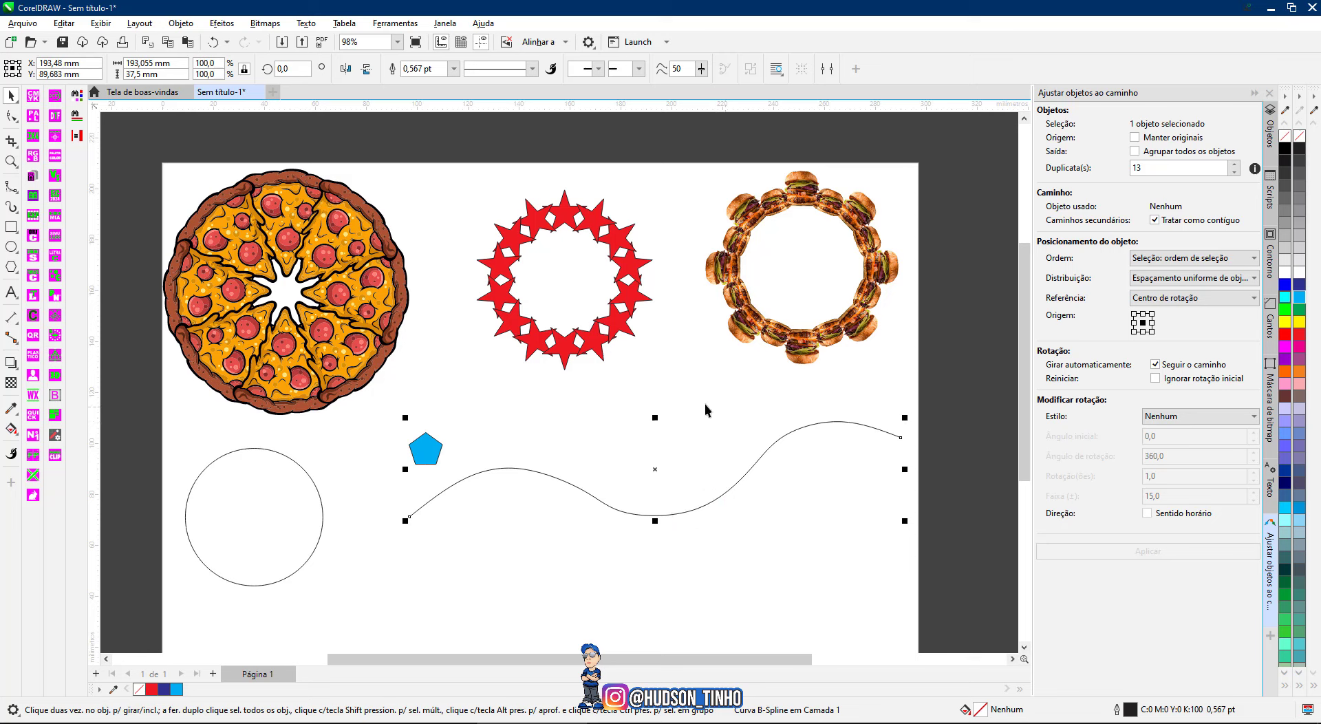
left_click(181, 22)
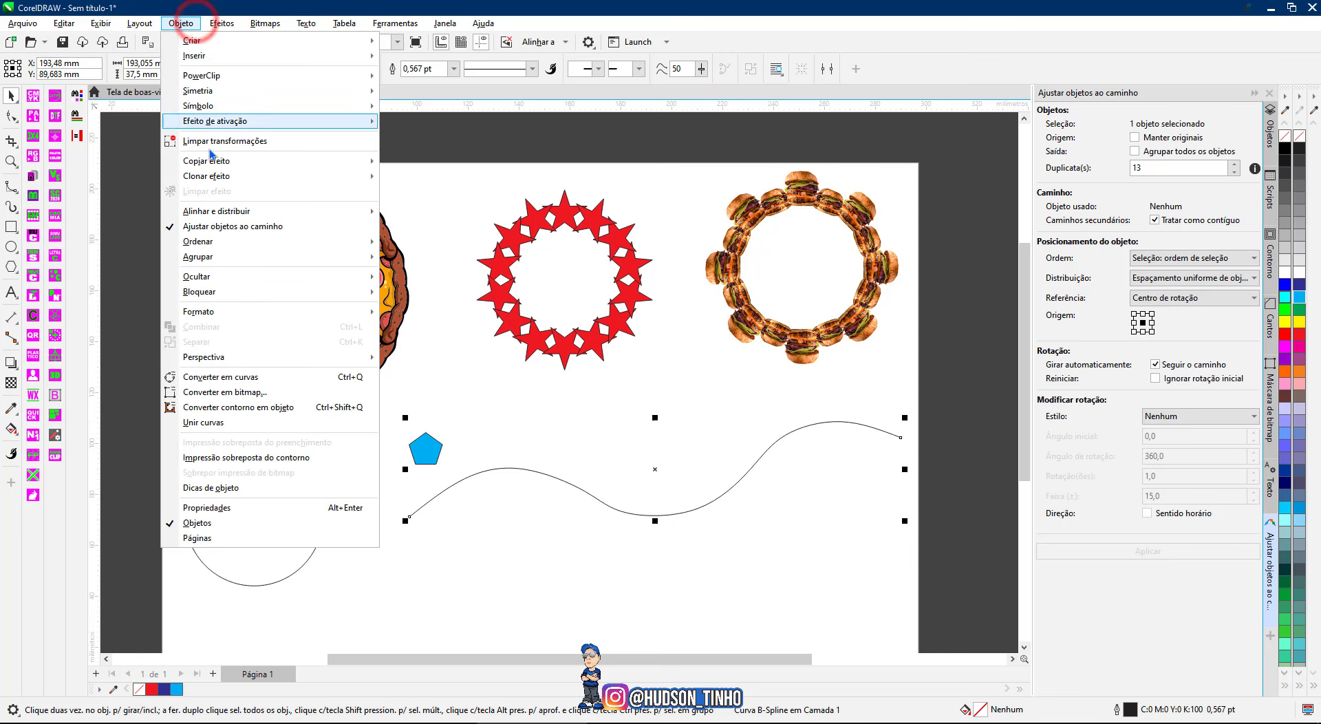
left_click(249, 380)
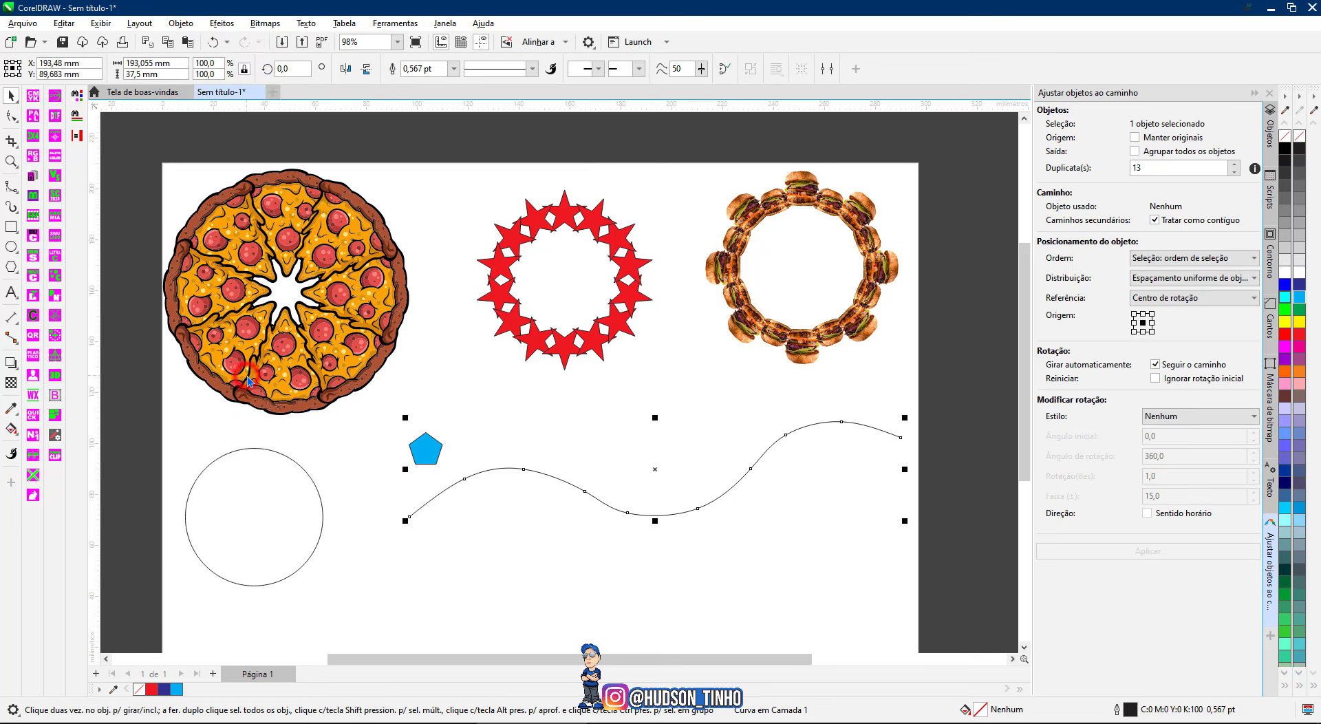
Step: Fit the pentagon to the wavy curve with 13 duplicates and deselect the result
left_click(742, 375)
left_click_drag(452, 390, 385, 395)
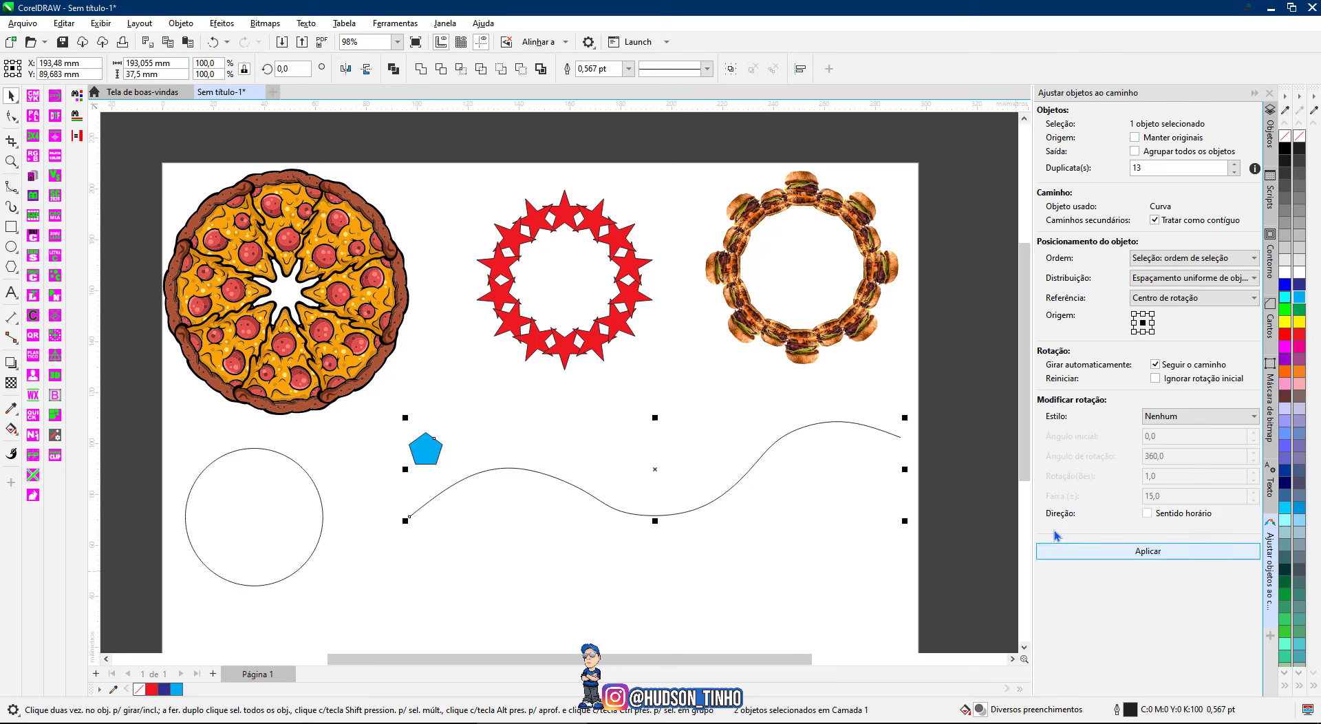
left_click(1161, 552)
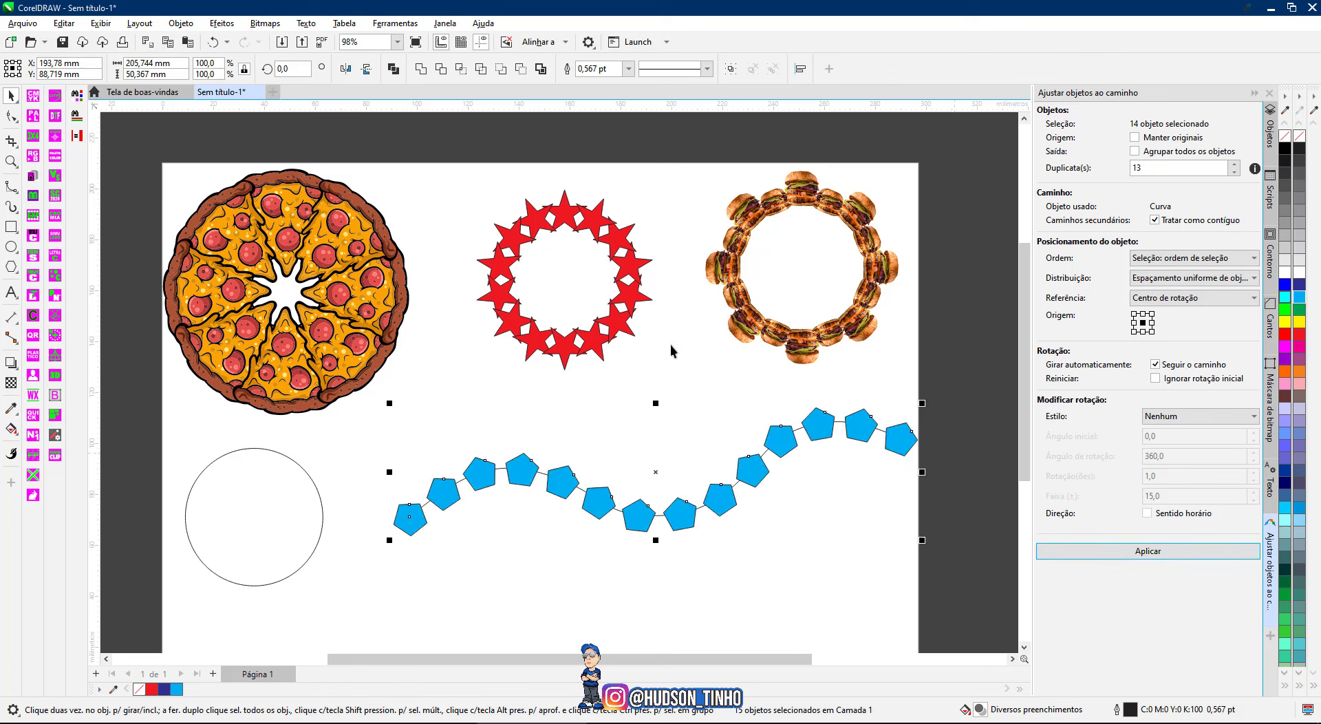
left_click(615, 366)
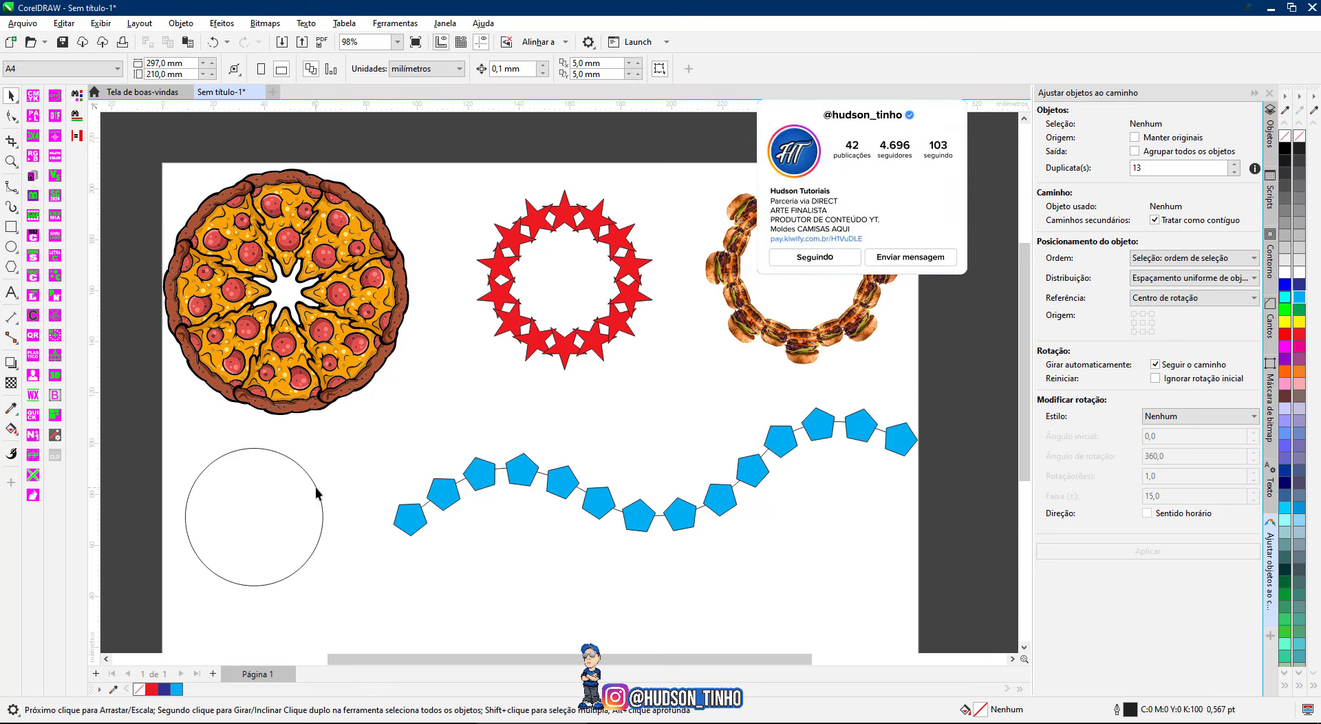
scroll(316, 492, "up", 1)
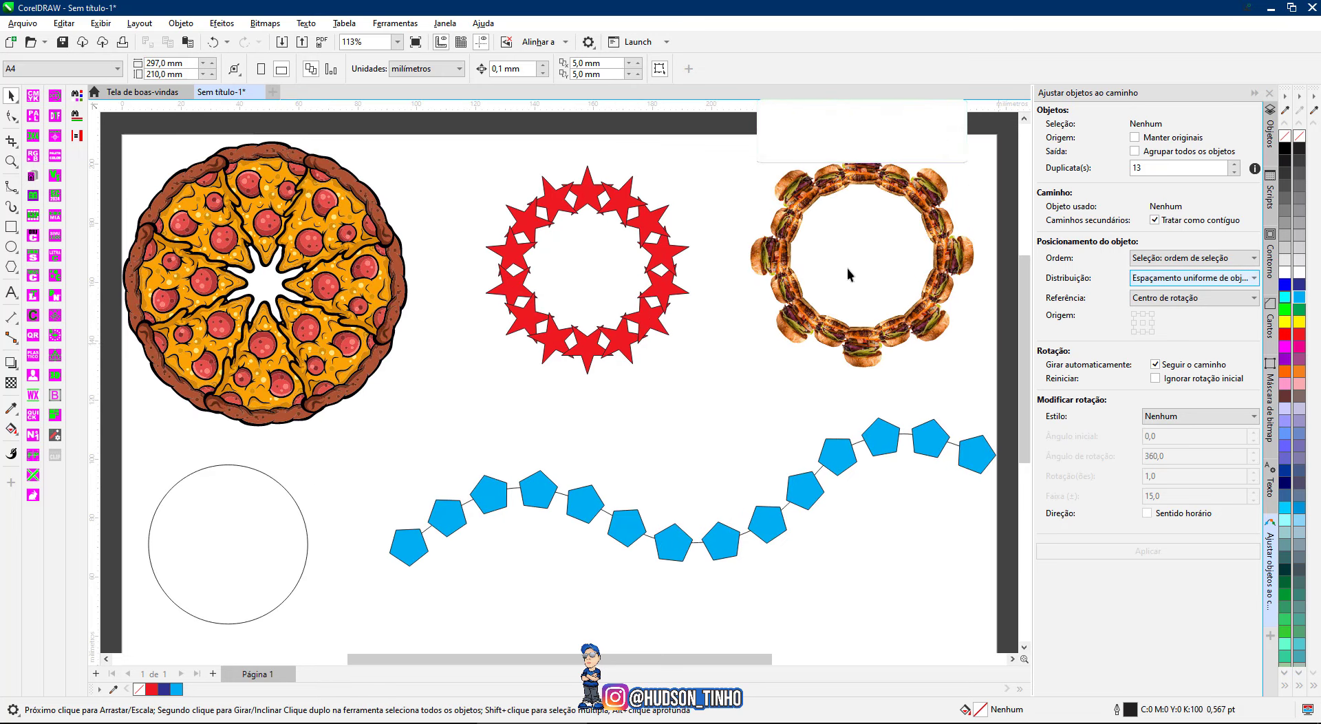